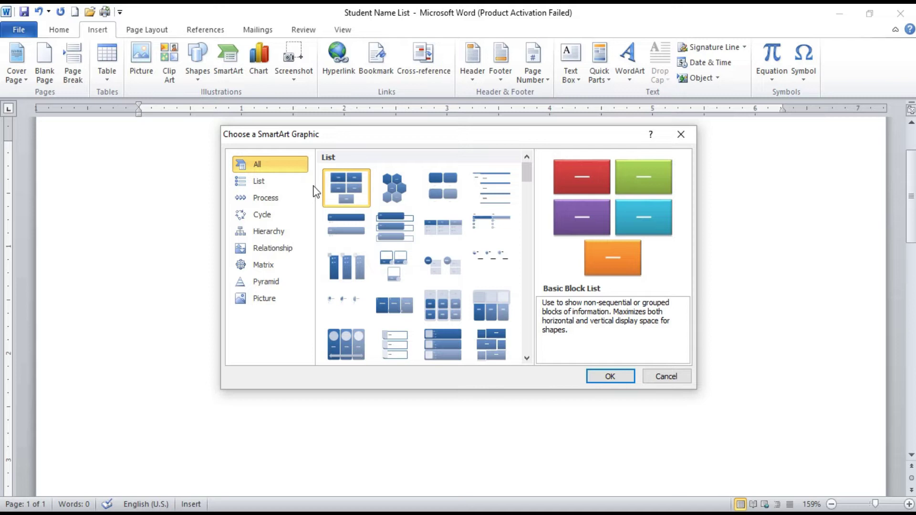
# Step: Insert a Target List SmartArt graphic from the List category and look over its layout
pyautogui.click(241, 180)
pyautogui.scroll(-4, 452, 223)
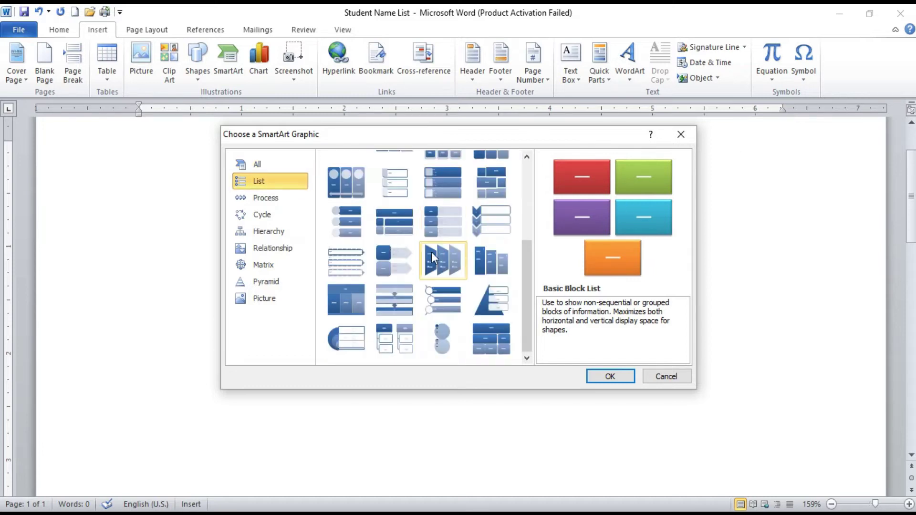
pyautogui.click(345, 340)
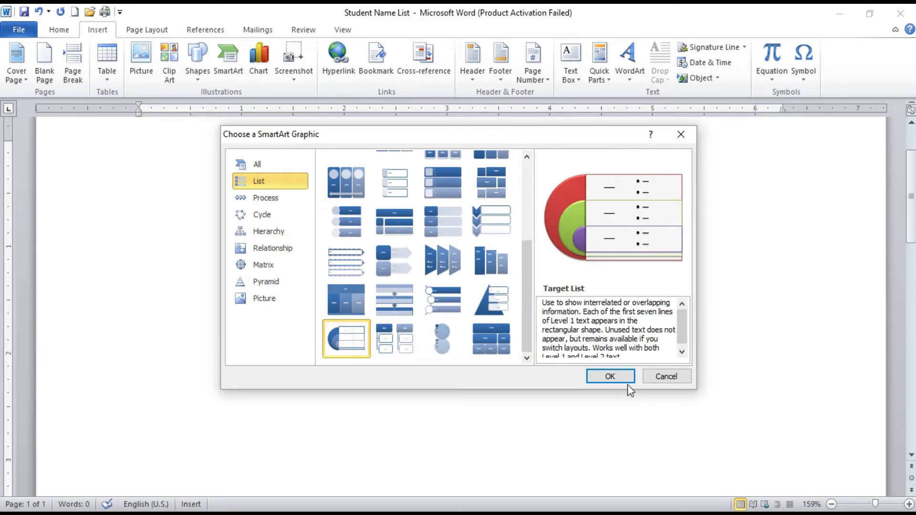
pyautogui.click(606, 376)
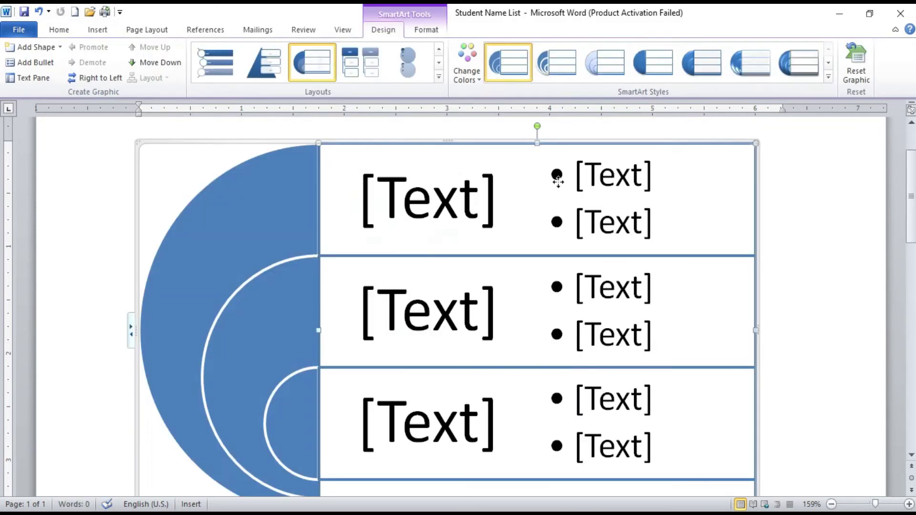
pyautogui.scroll(-3, 273, 239)
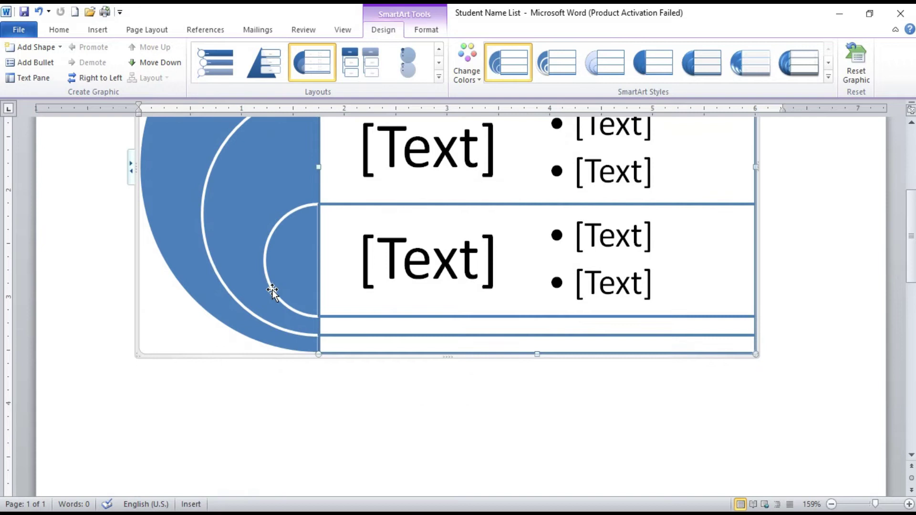
pyautogui.scroll(3, 275, 290)
# Step: Examine the editable heading and bullet placeholders in the rows of the Target List graphic
pyautogui.click(440, 180)
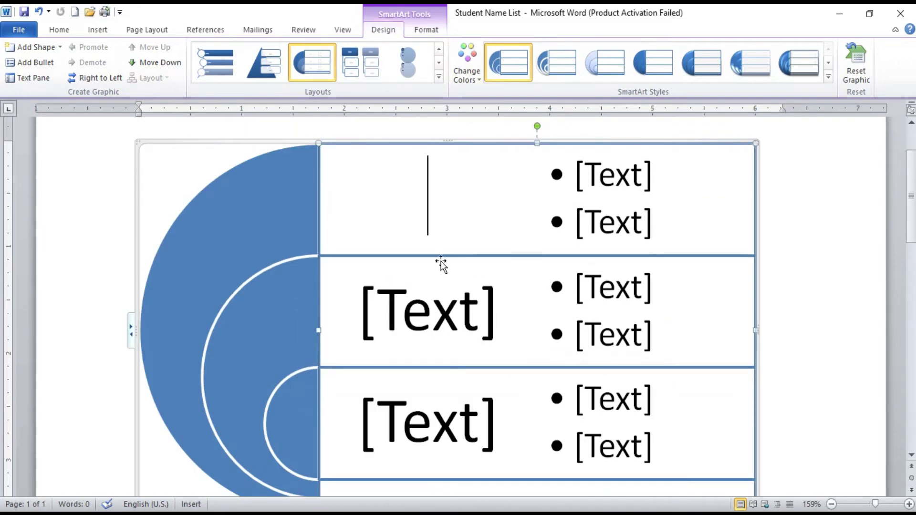
pyautogui.click(442, 300)
pyautogui.click(461, 410)
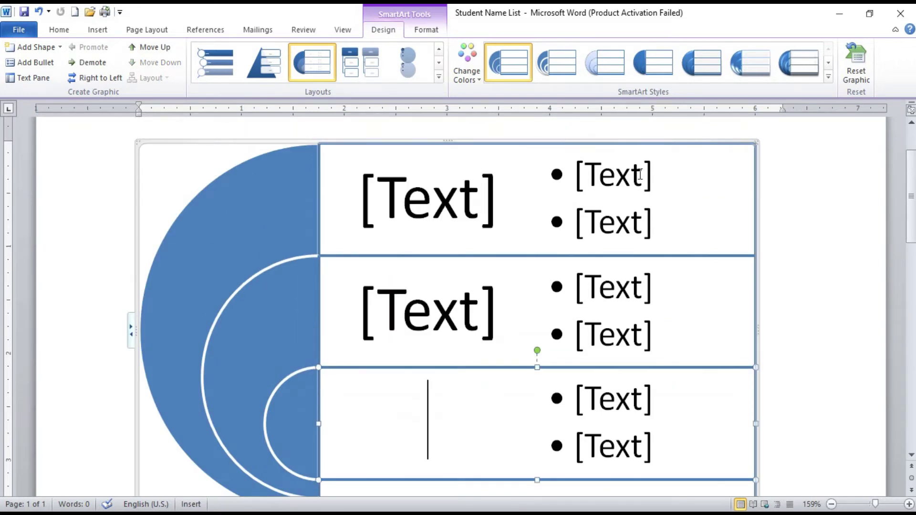
pyautogui.click(631, 172)
pyautogui.click(620, 222)
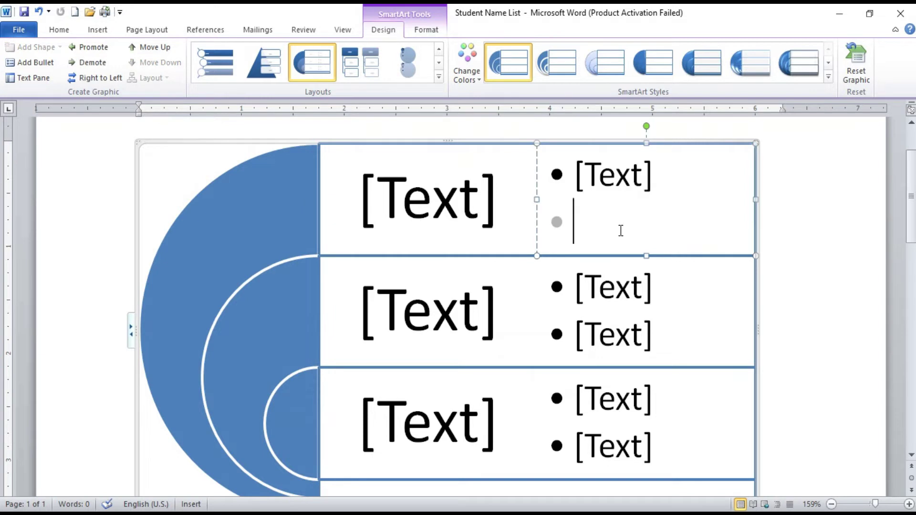
pyautogui.click(617, 281)
# Step: Remove the two bullet placeholders from the graphic's first row, and delete the whole SmartArt graphic
pyautogui.click(729, 202)
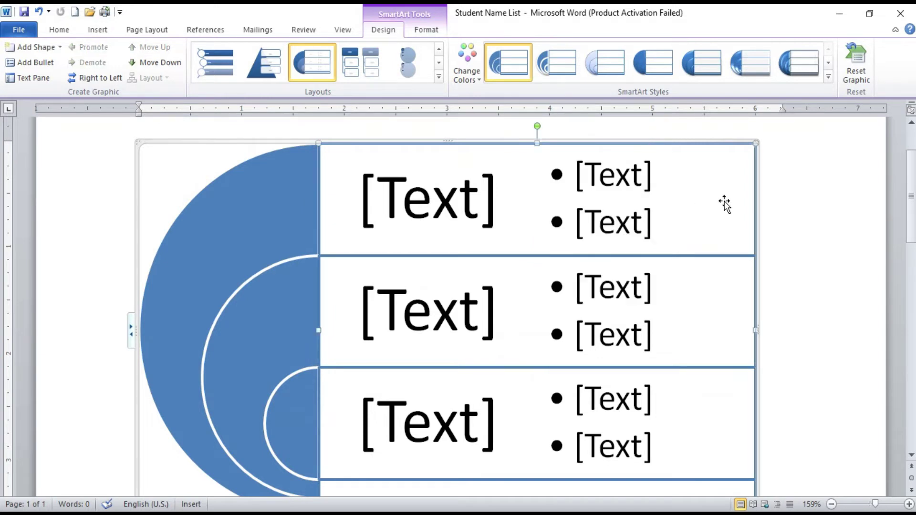
pyautogui.press('Delete')
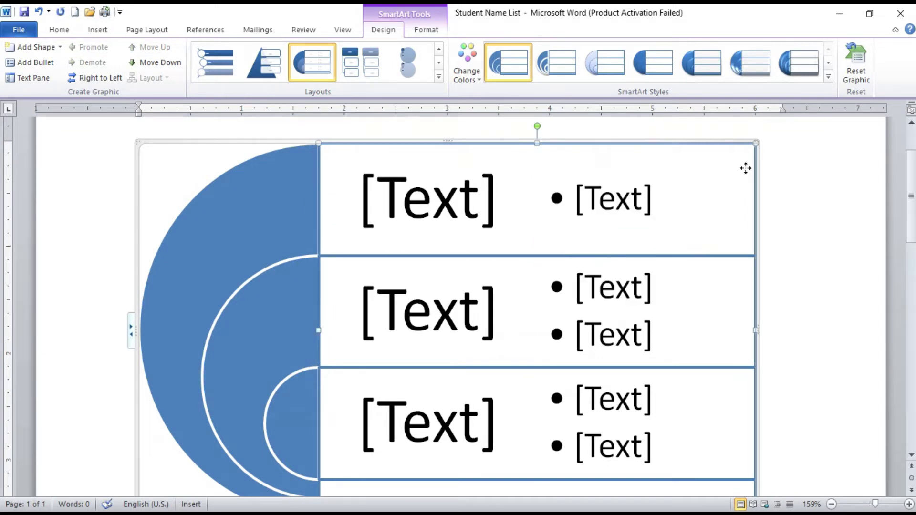
pyautogui.press('Delete')
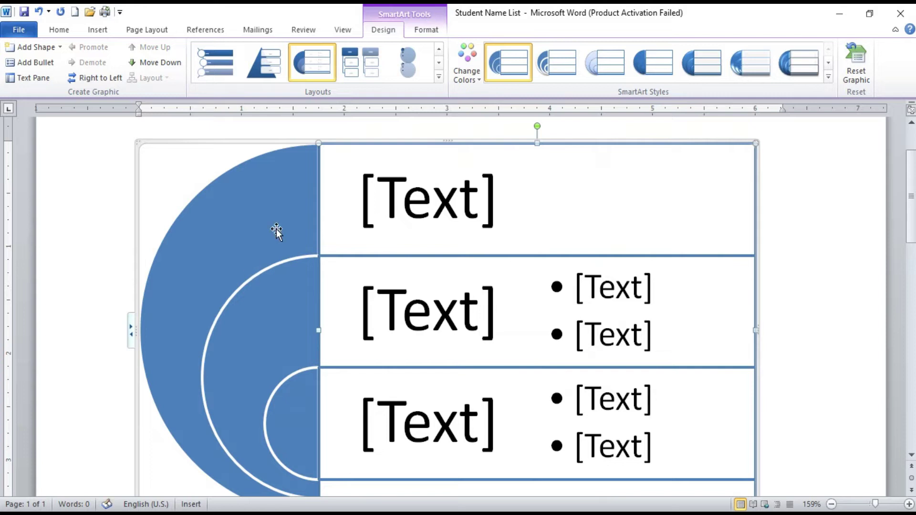
pyautogui.click(217, 161)
pyautogui.press('Delete')
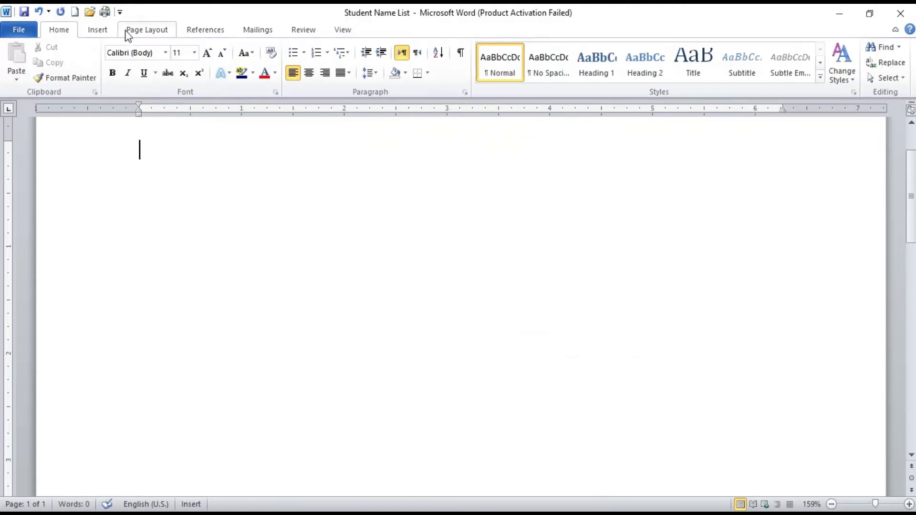
# Step: Start inserting a chart and examine the available column and line chart subtypes
pyautogui.click(107, 30)
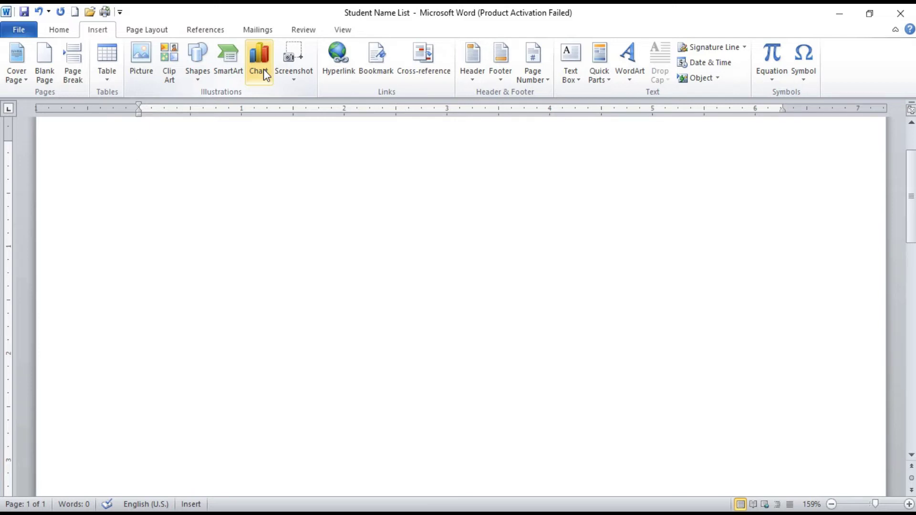
pyautogui.click(259, 58)
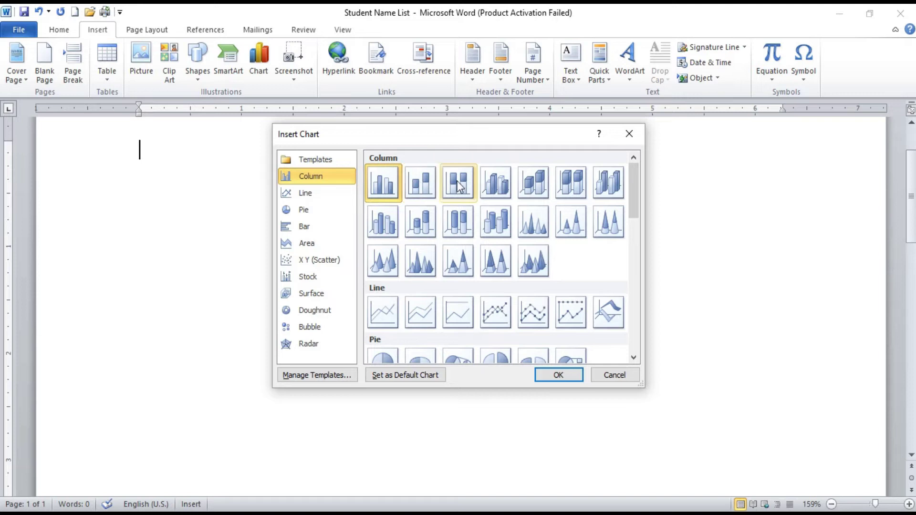
pyautogui.click(502, 183)
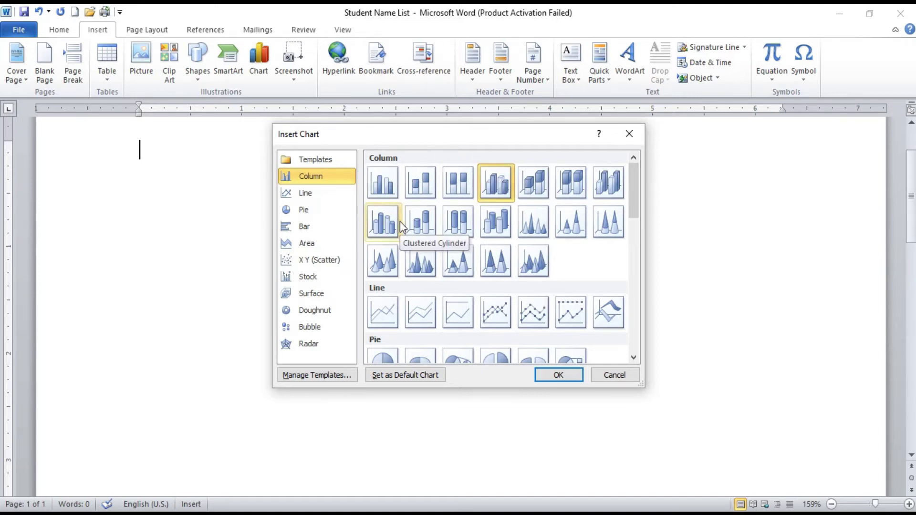
pyautogui.click(384, 221)
pyautogui.click(534, 225)
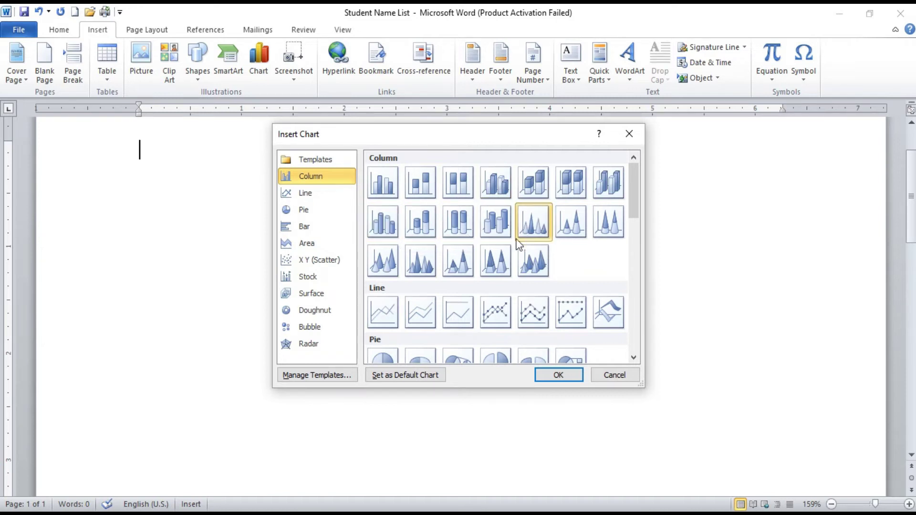
pyautogui.click(471, 265)
pyautogui.click(459, 312)
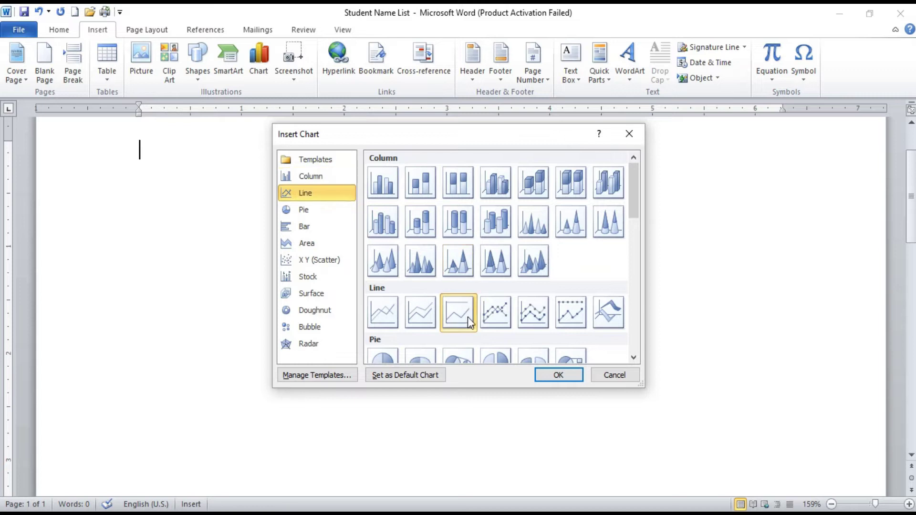
pyautogui.click(499, 318)
# Step: Look through the remaining chart types, trying the pie and bar subtypes
pyautogui.scroll(-10, 496, 317)
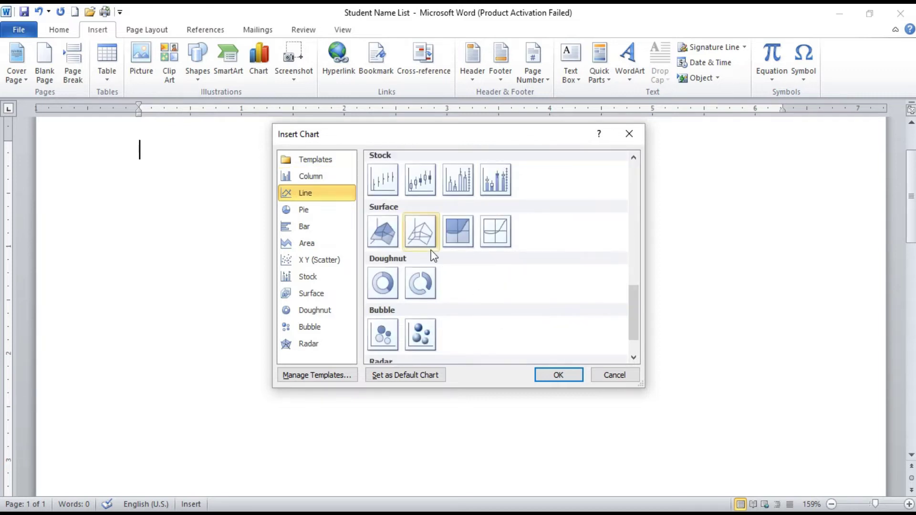
pyautogui.scroll(-1, 432, 252)
pyautogui.scroll(10, 432, 253)
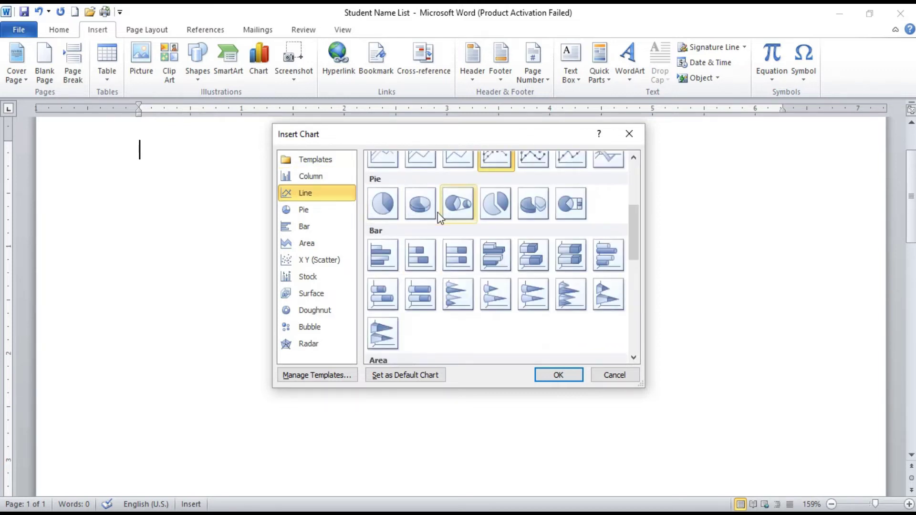
pyautogui.click(407, 210)
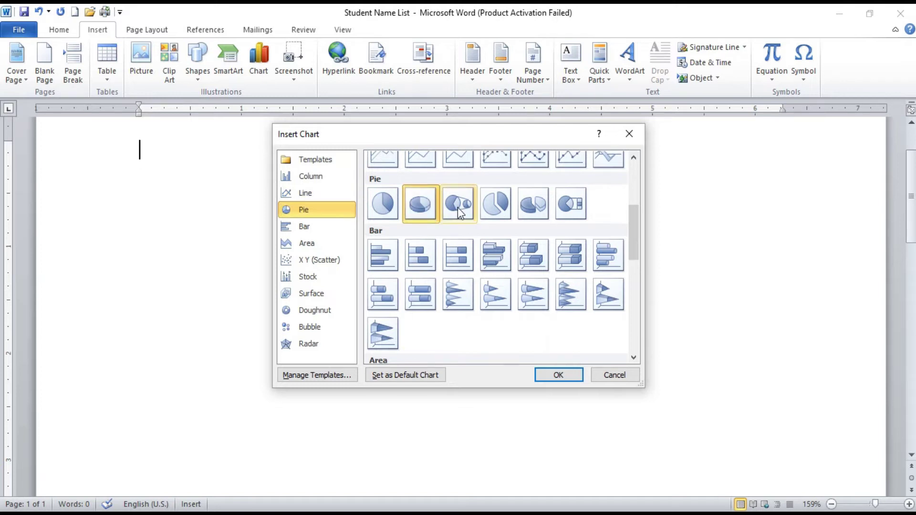
pyautogui.click(520, 213)
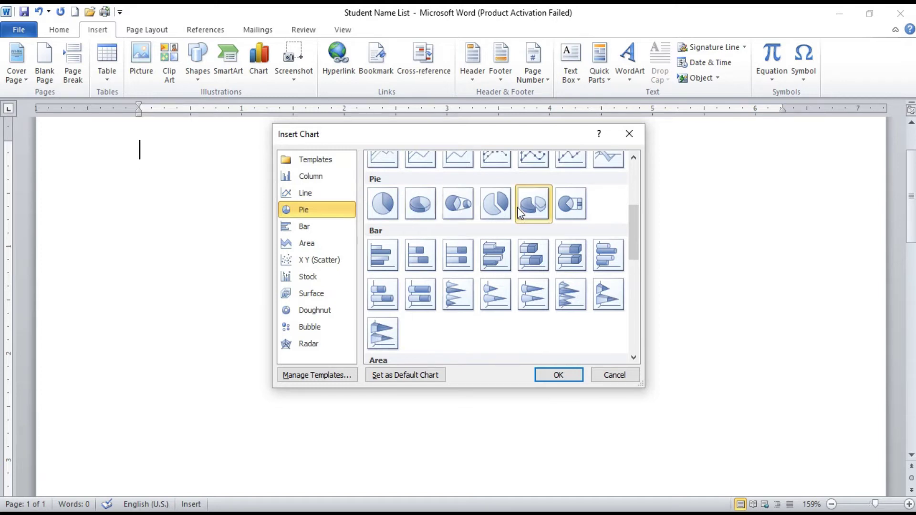
pyautogui.click(387, 255)
pyautogui.scroll(-10, 404, 285)
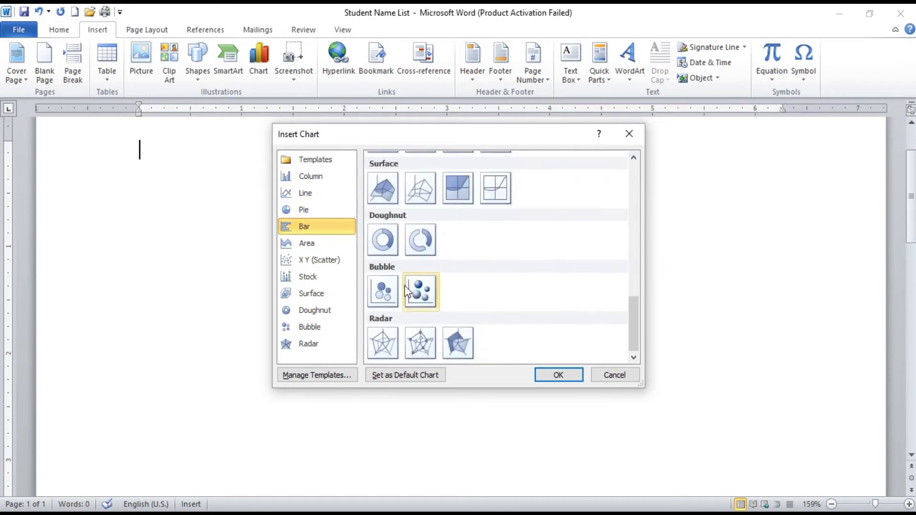
# Step: Review the Column, Line, Pie, Bar and Area chart categories one after another
pyautogui.click(342, 172)
pyautogui.click(332, 197)
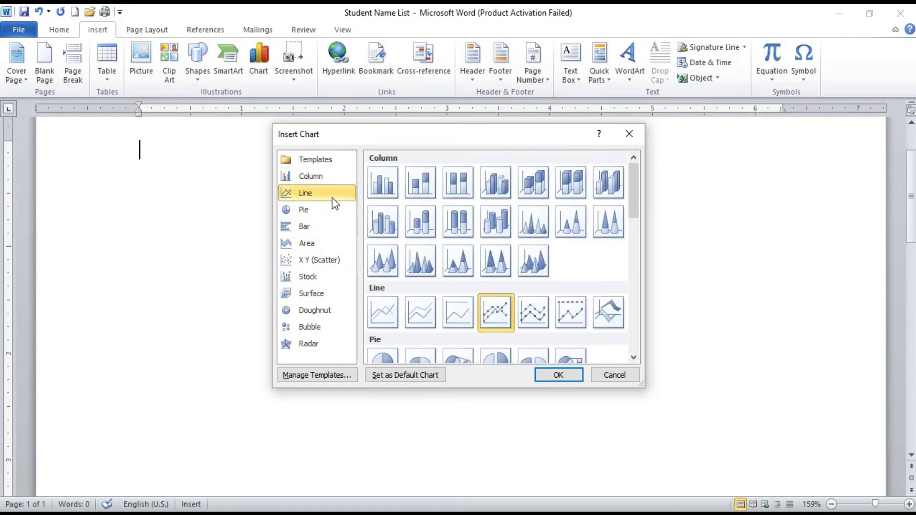
pyautogui.click(322, 211)
pyautogui.click(321, 228)
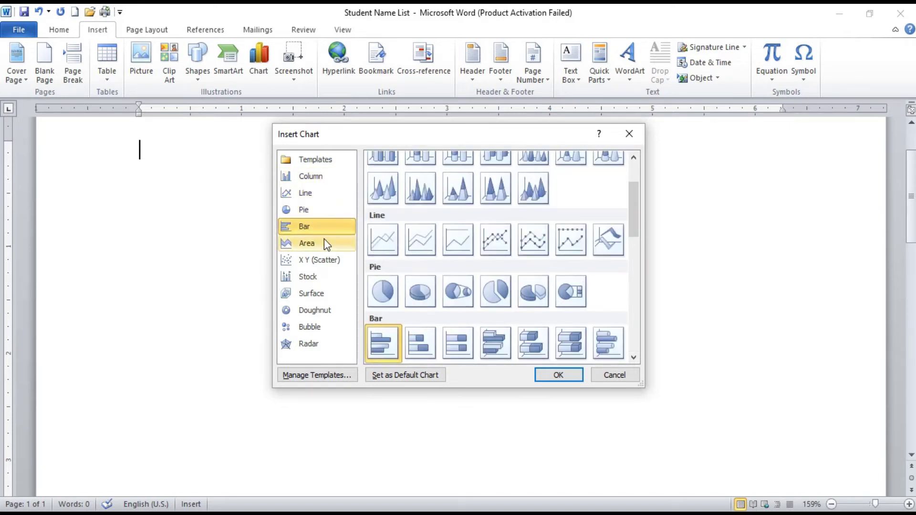
pyautogui.click(324, 241)
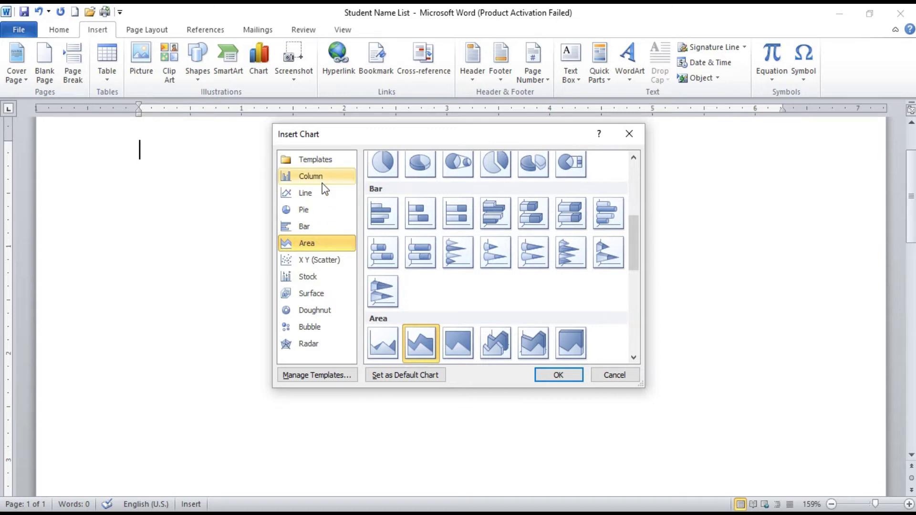
pyautogui.click(324, 189)
pyautogui.click(317, 196)
pyautogui.click(320, 209)
pyautogui.click(323, 225)
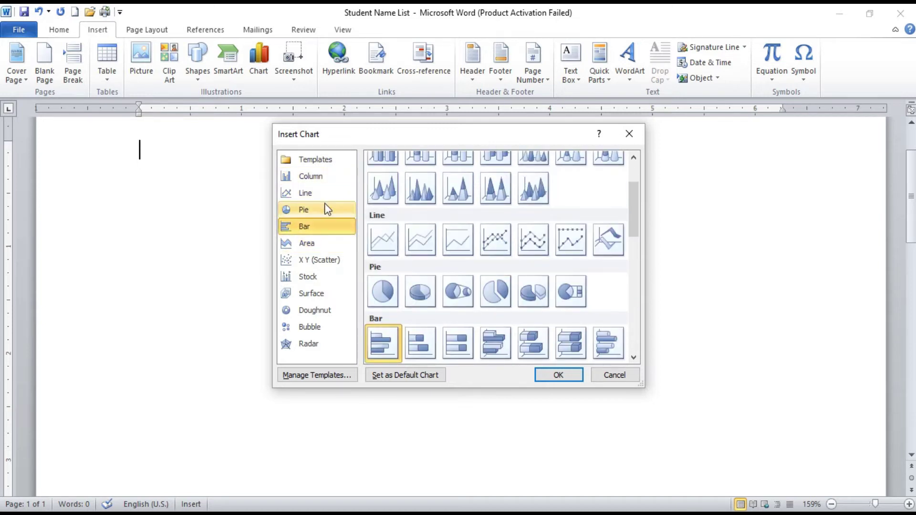
# Step: Insert a Stacked Column chart into the document
pyautogui.click(326, 178)
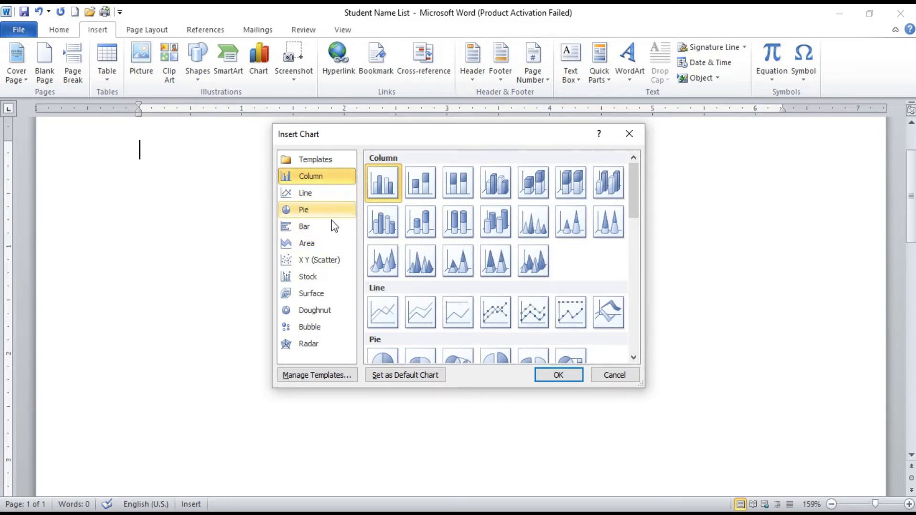
pyautogui.click(424, 191)
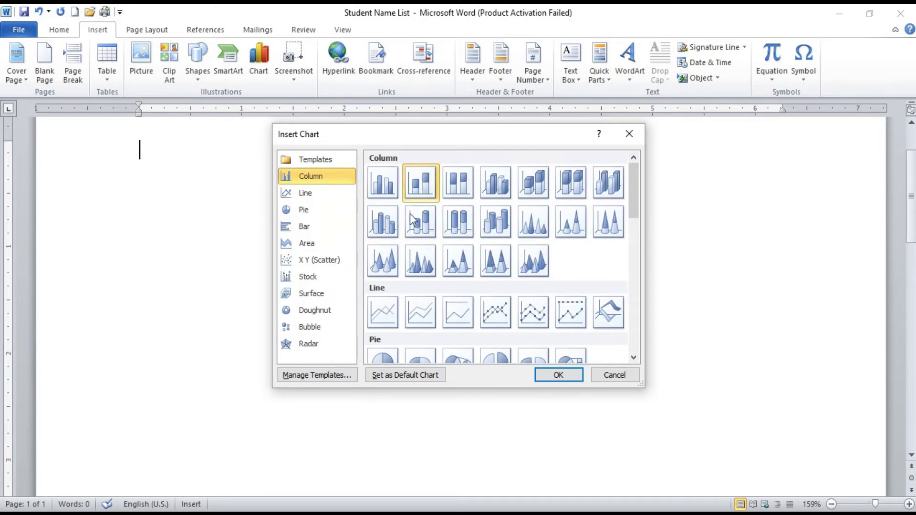
pyautogui.click(558, 375)
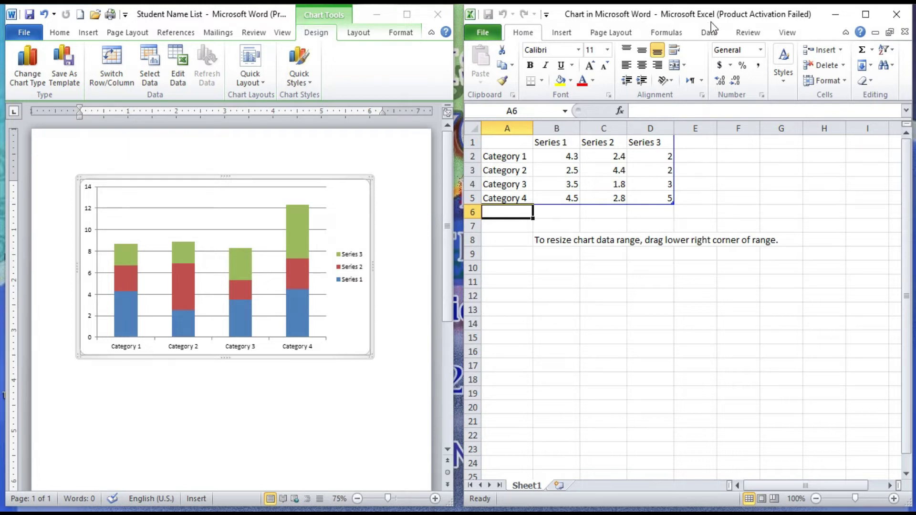
# Step: In the Excel window, open the recent workbook Assignments and display its Cricket worksheet
pyautogui.click(692, 181)
pyautogui.click(692, 267)
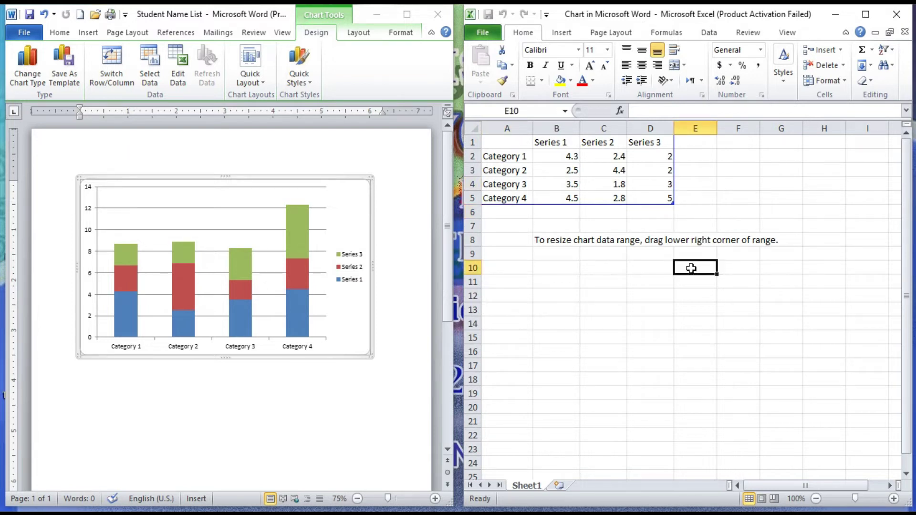
pyautogui.click(494, 35)
pyautogui.click(510, 168)
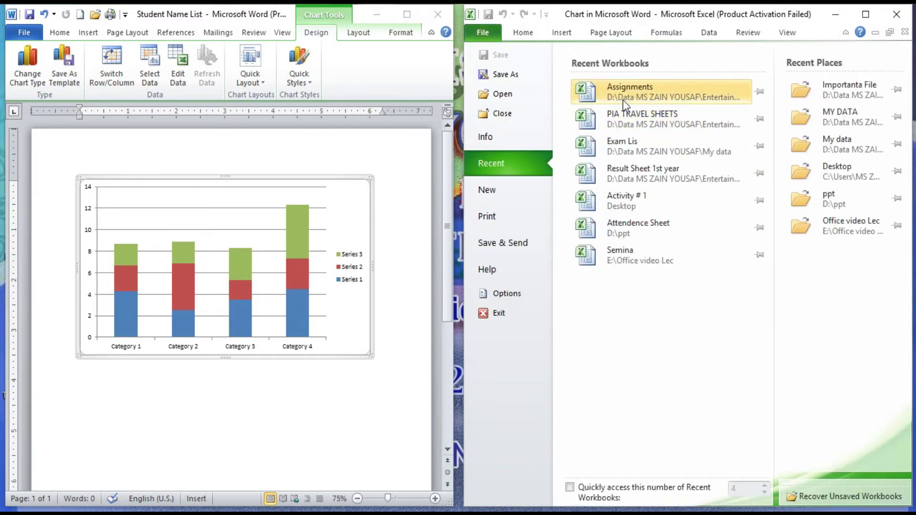
pyautogui.click(659, 90)
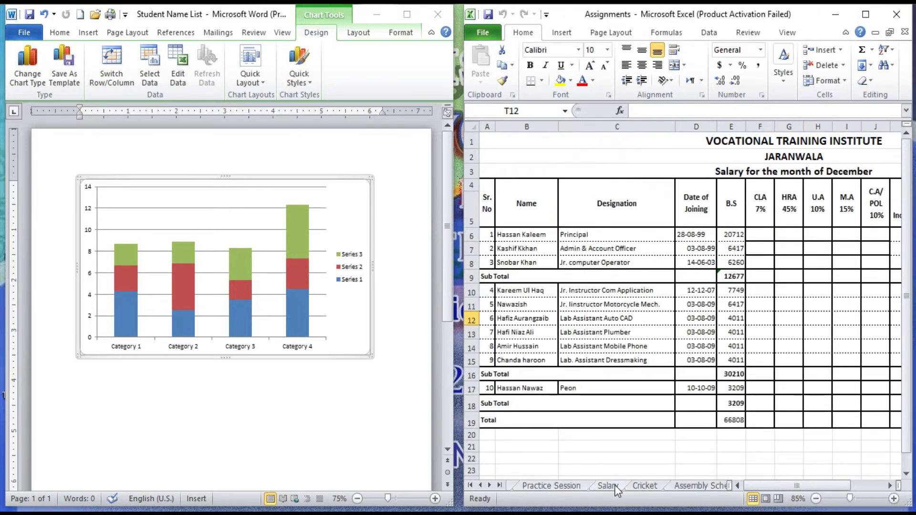
pyautogui.click(644, 486)
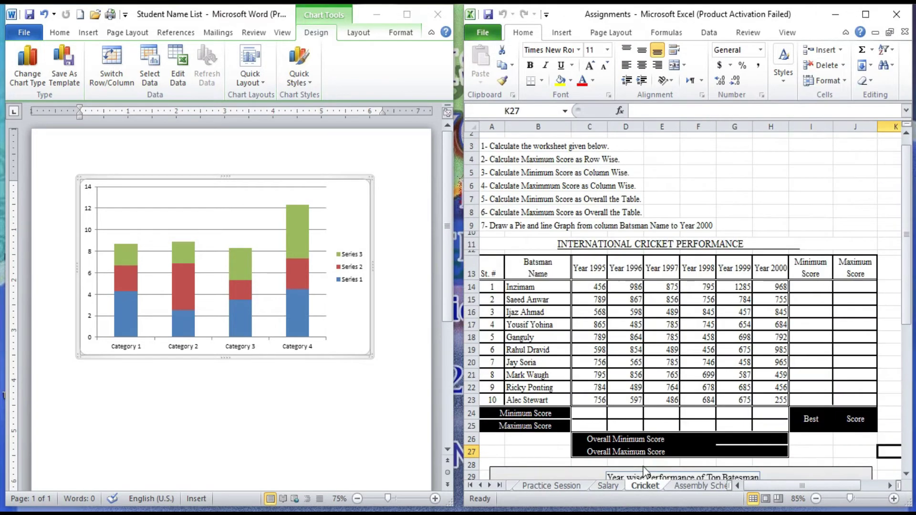
# Step: Select the ten batsman names in B14:B23 together with their Year 2000 scores in H14:H23
pyautogui.click(585, 286)
pyautogui.moveTo(534, 288); pyautogui.dragTo(536, 399)
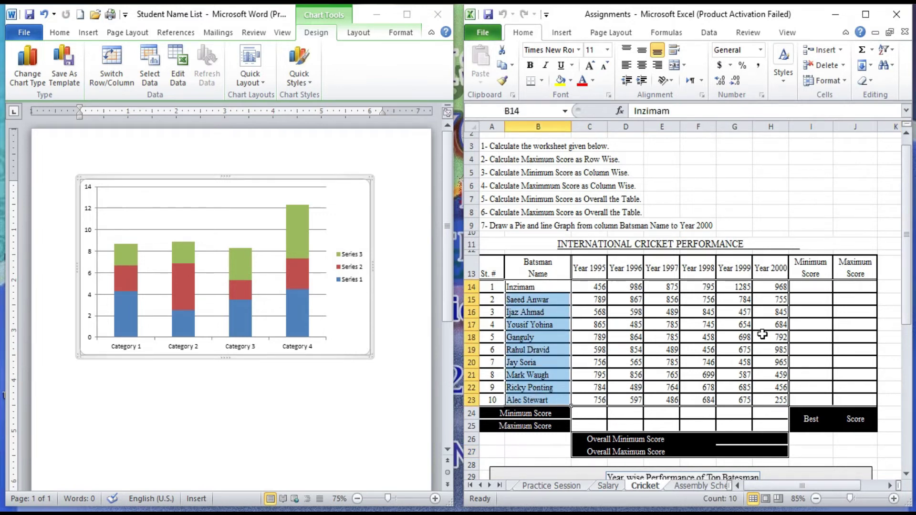
pyautogui.moveTo(778, 287); pyautogui.dragTo(774, 400)
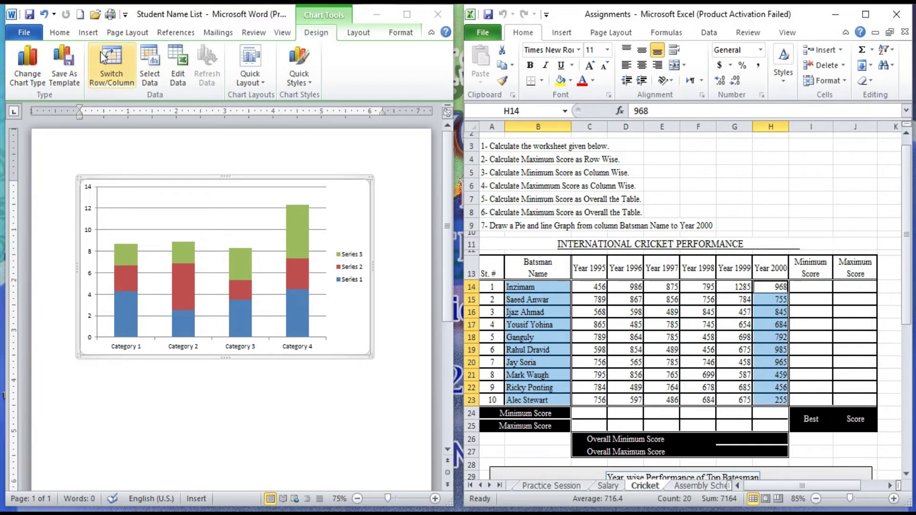
# Step: Delete the stacked column chart from the document and insert a Clustered Column chart in its place
pyautogui.click(89, 32)
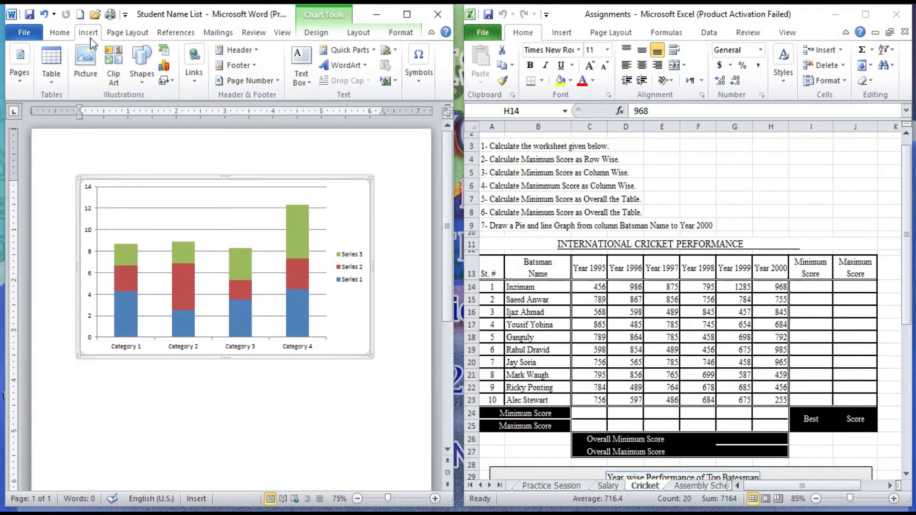
pyautogui.click(167, 69)
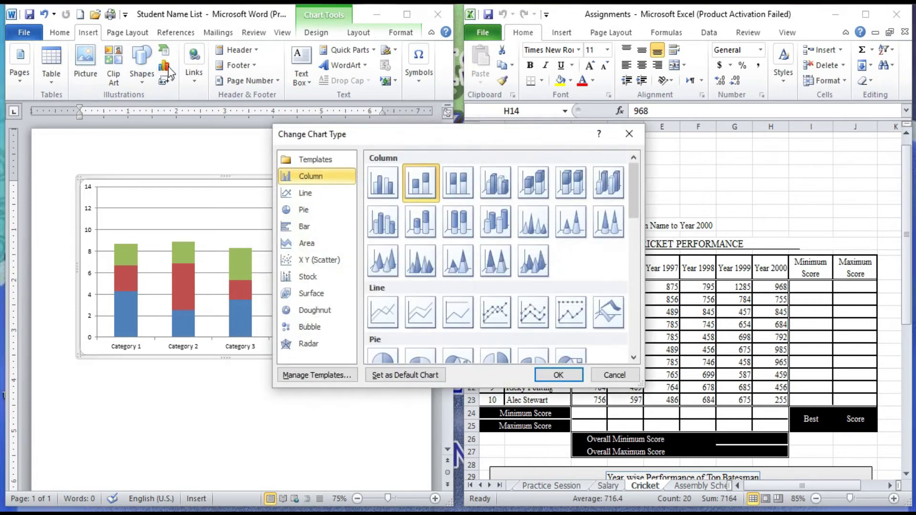
pyautogui.click(558, 375)
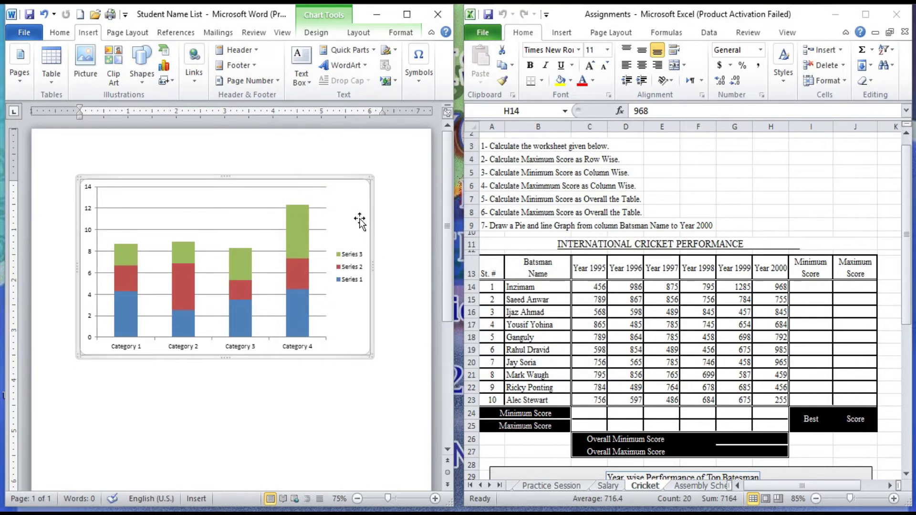
pyautogui.press('Delete')
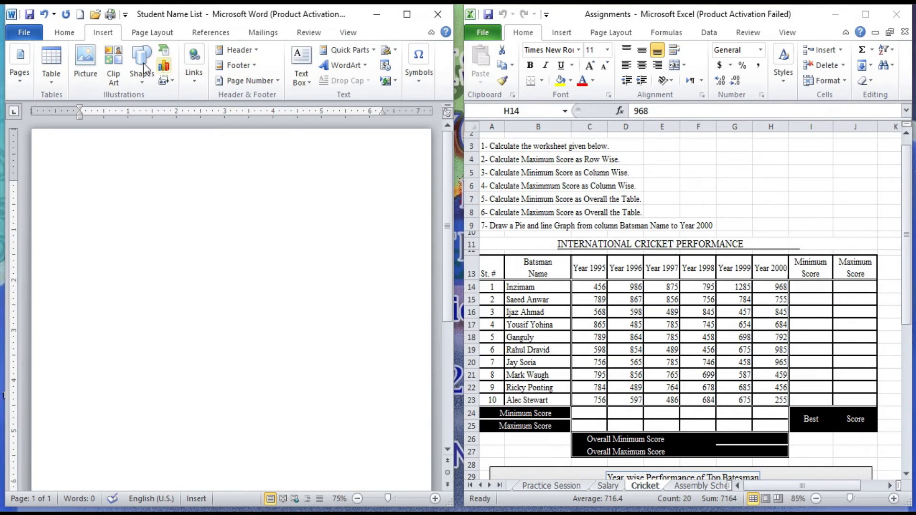
pyautogui.click(166, 70)
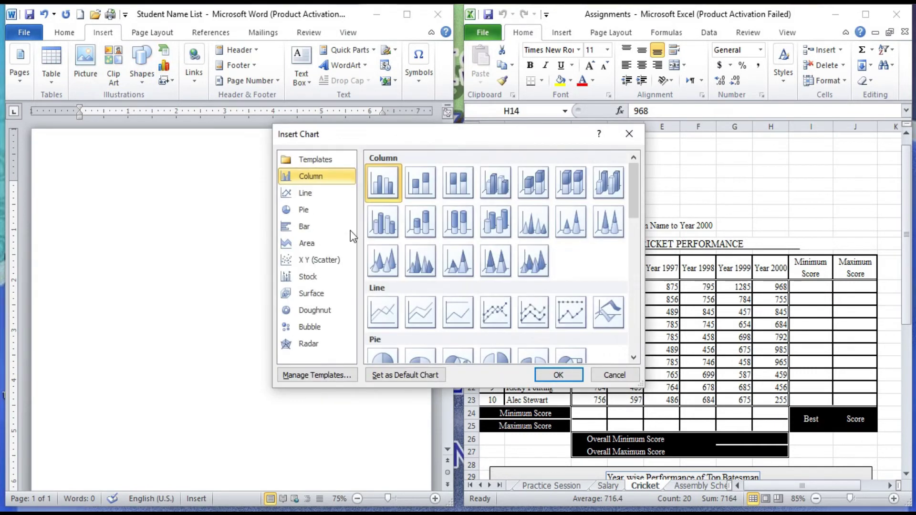
pyautogui.click(559, 375)
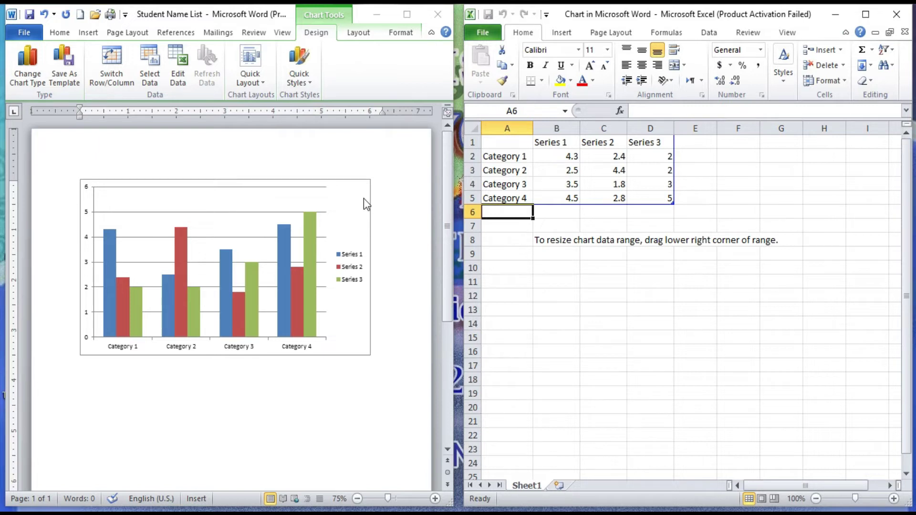
# Step: Leave the chart's data sheet and maximize the Word window to look over the clustered column chart
pyautogui.click(600, 293)
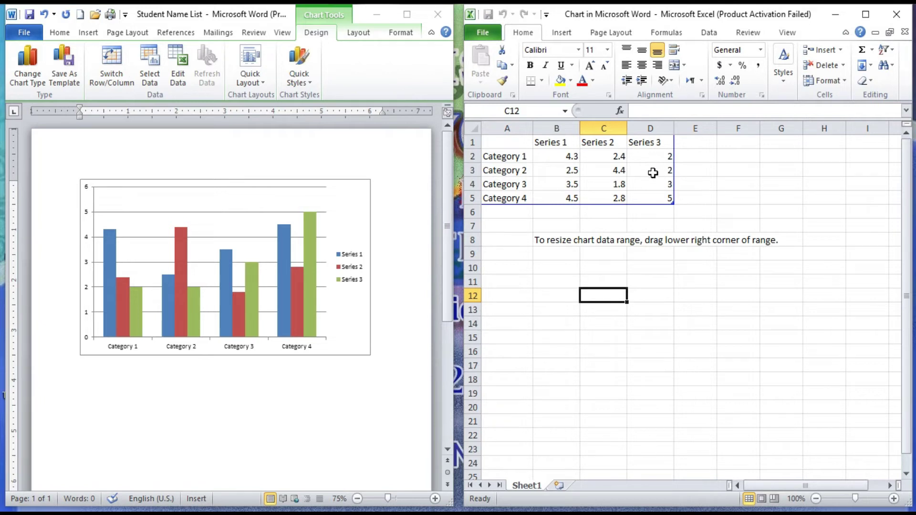
pyautogui.hotkey('ctrl', 'Tab')
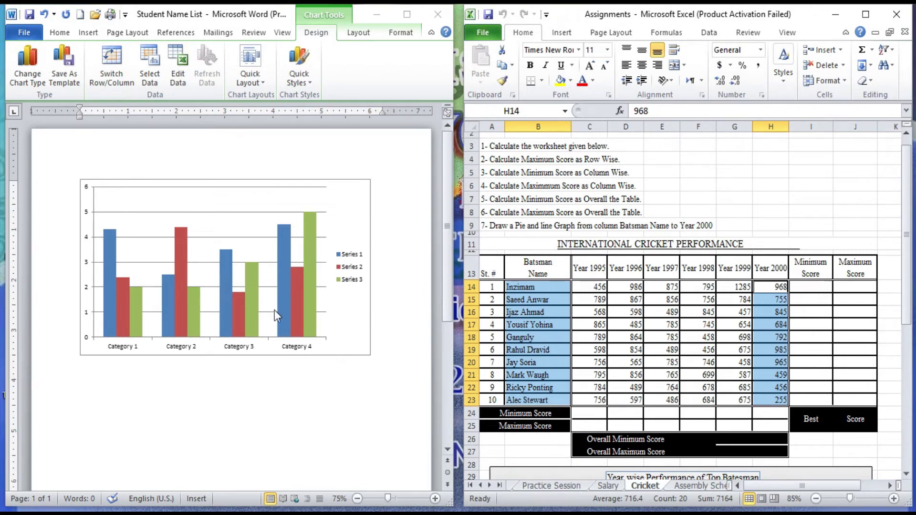
pyautogui.click(407, 15)
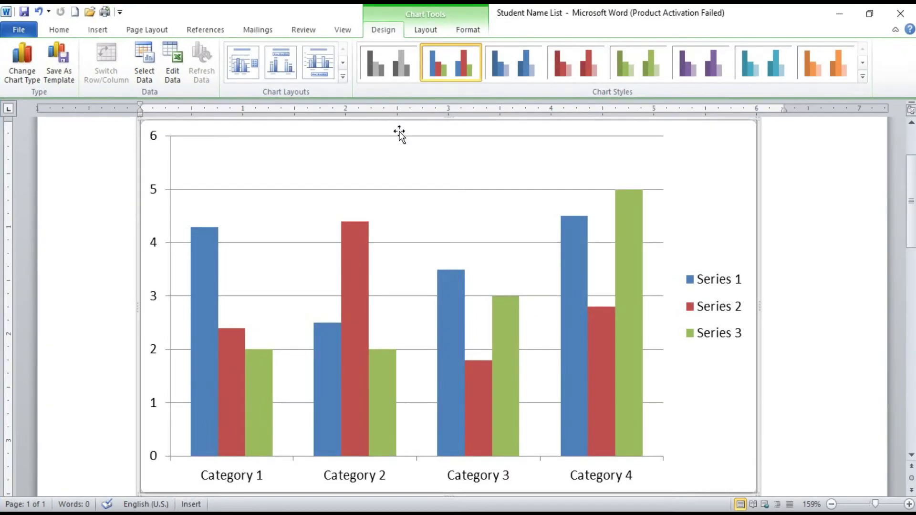
pyautogui.scroll(-2, 431, 239)
pyautogui.scroll(3, 434, 233)
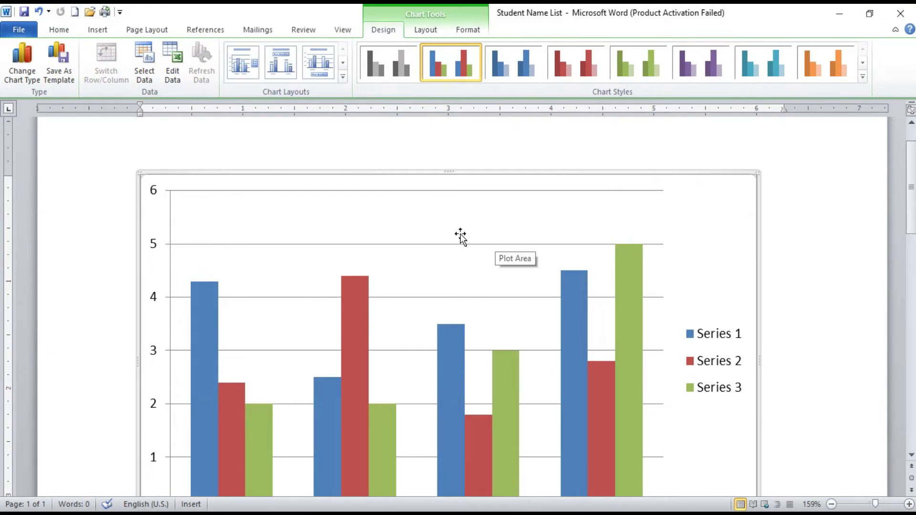
pyautogui.scroll(-2, 462, 237)
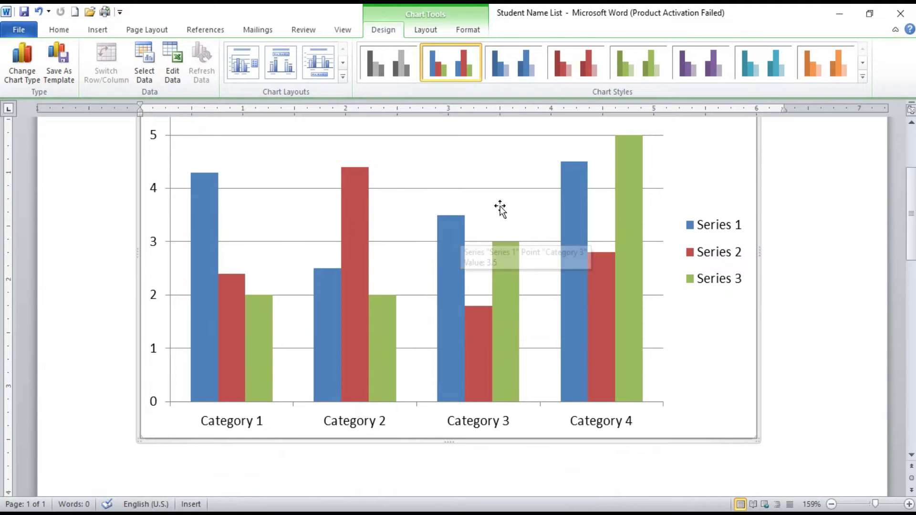
pyautogui.scroll(1, 460, 236)
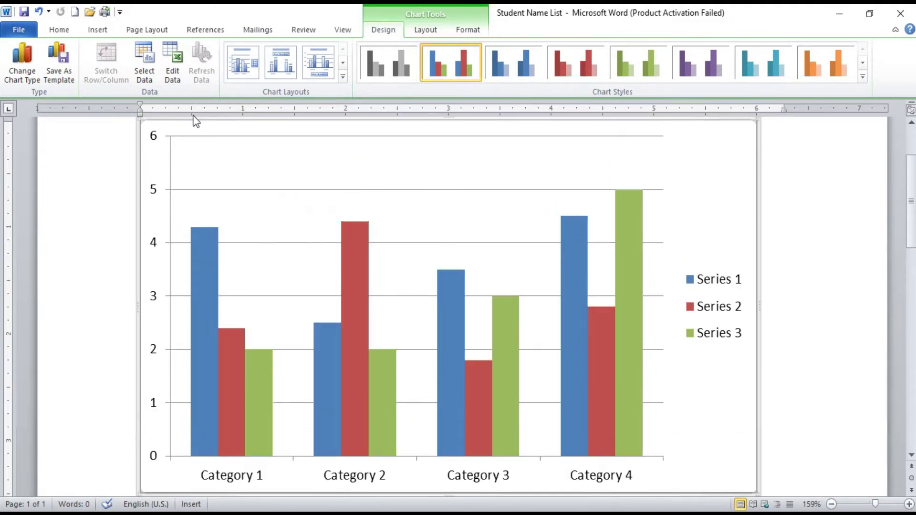
# Step: Change the chart type to 3-D Clustered Column
pyautogui.click(27, 73)
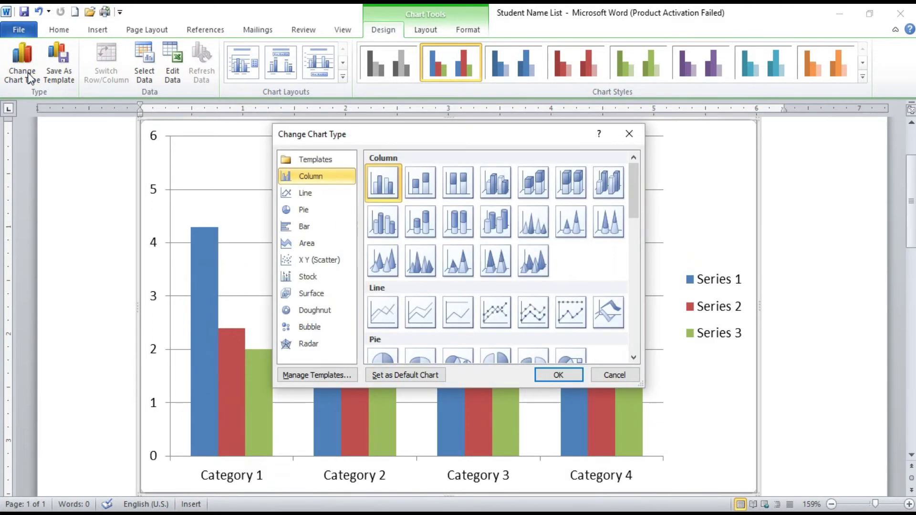
pyautogui.click(496, 182)
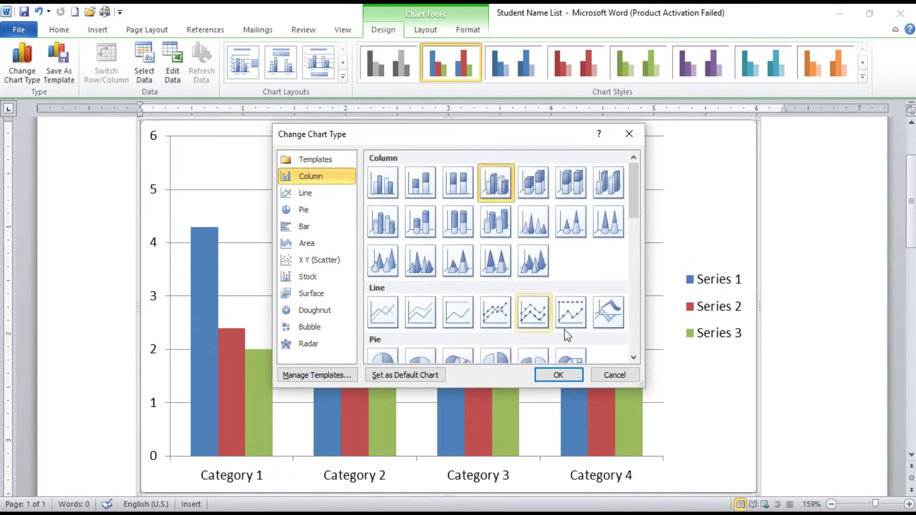
pyautogui.click(574, 371)
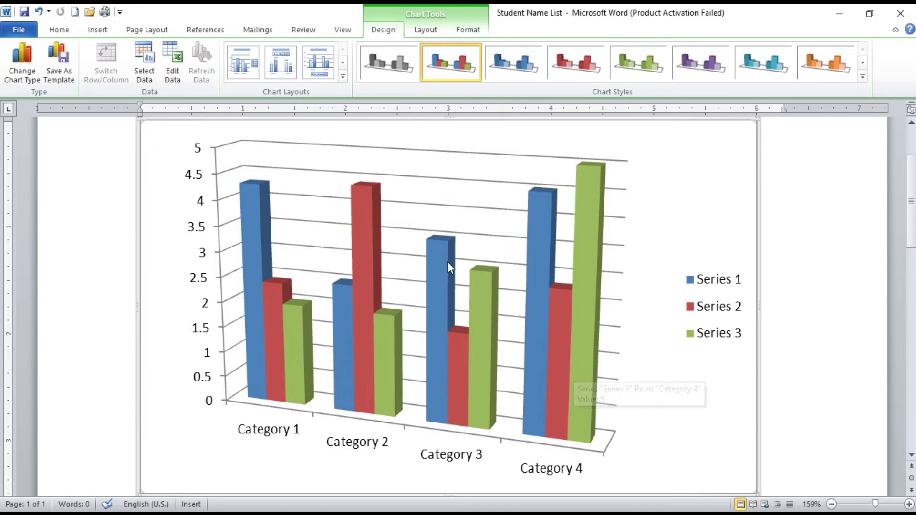
# Step: Return the 3-D chart to the flat Clustered Column type
pyautogui.click(38, 59)
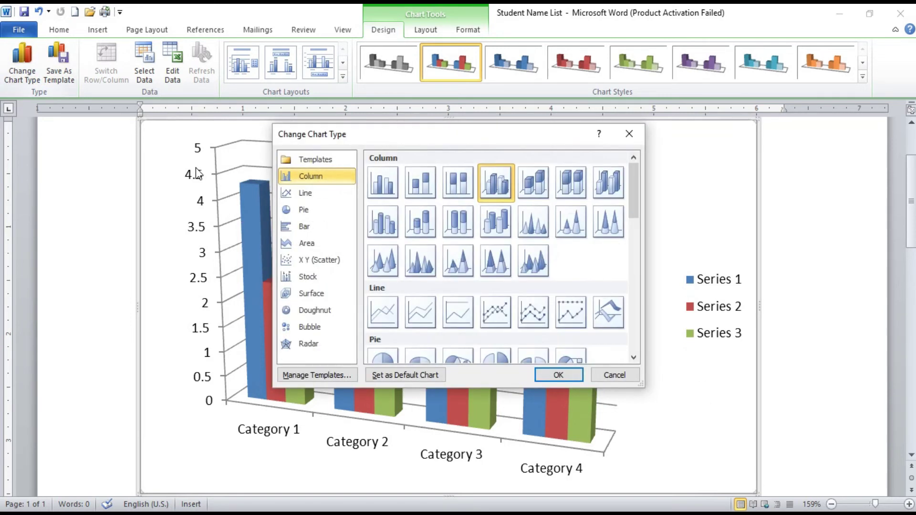
pyautogui.click(375, 176)
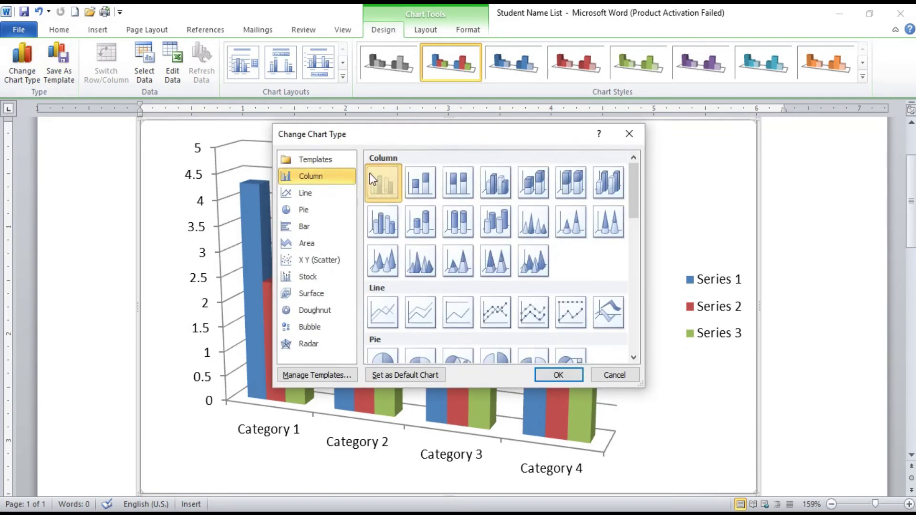
pyautogui.click(568, 373)
pyautogui.scroll(-1, 201, 147)
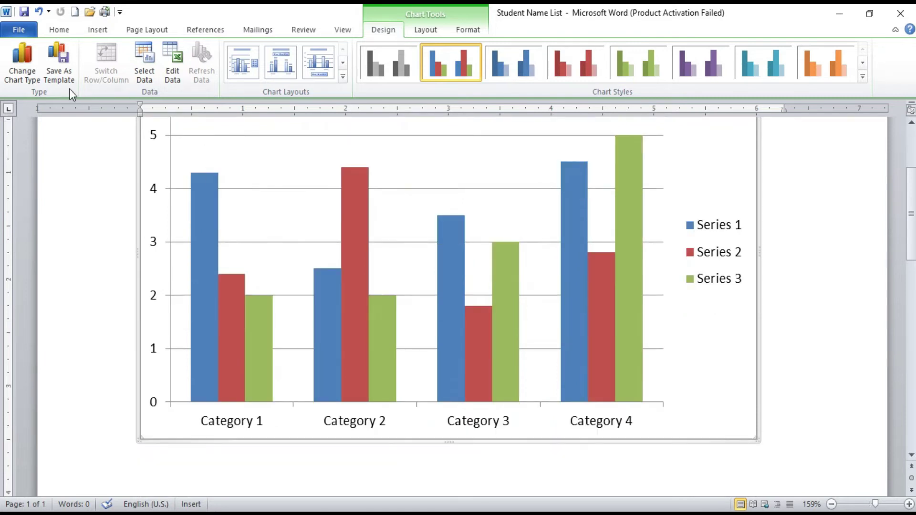
# Step: Open the Save Chart Template dialog for the chart and close it without saving
pyautogui.moveTo(349, 198)
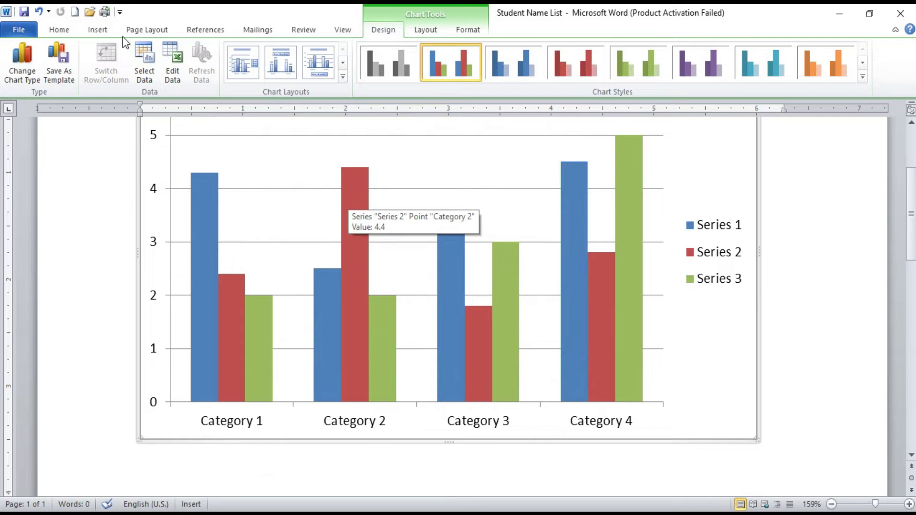
pyautogui.click(73, 67)
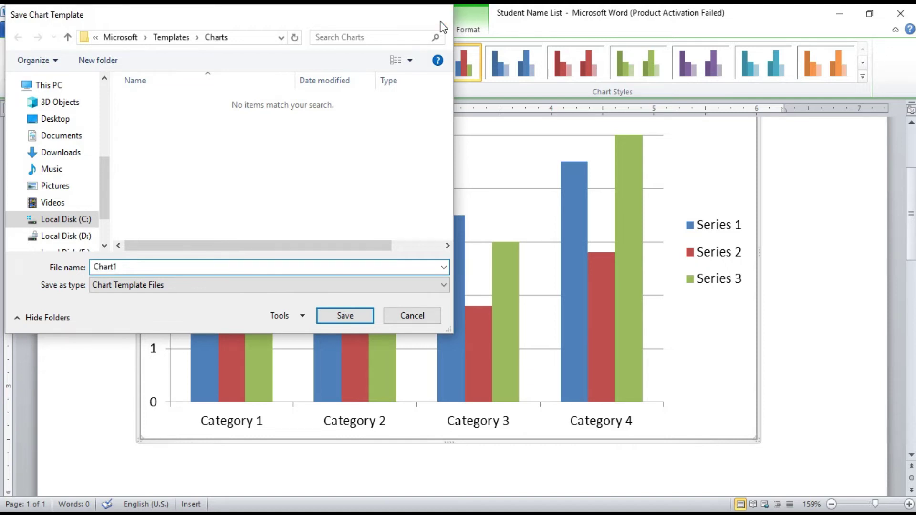
pyautogui.click(442, 15)
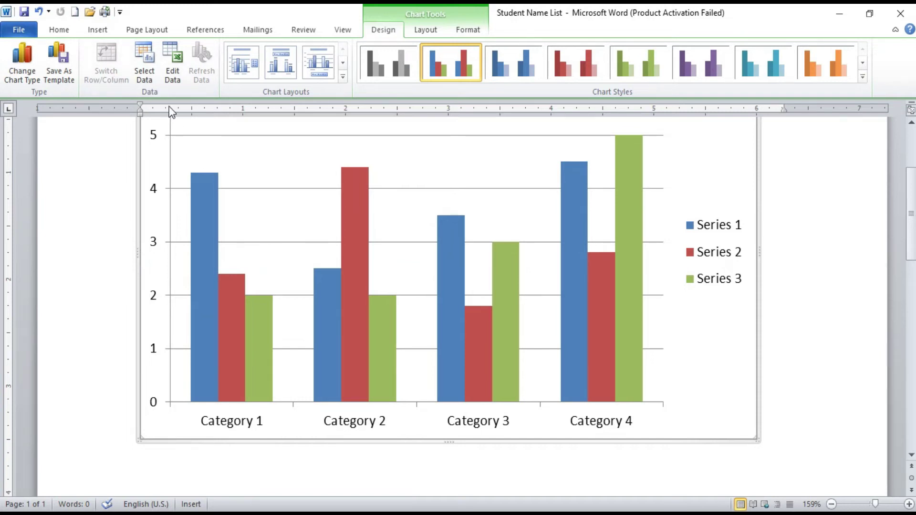
pyautogui.click(152, 63)
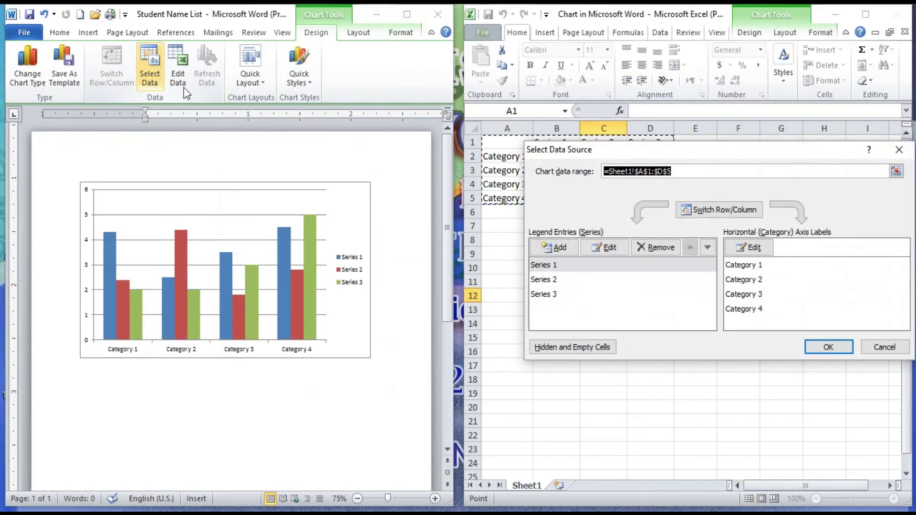
pyautogui.moveTo(786, 152); pyautogui.dragTo(322, 129)
pyautogui.click(642, 280)
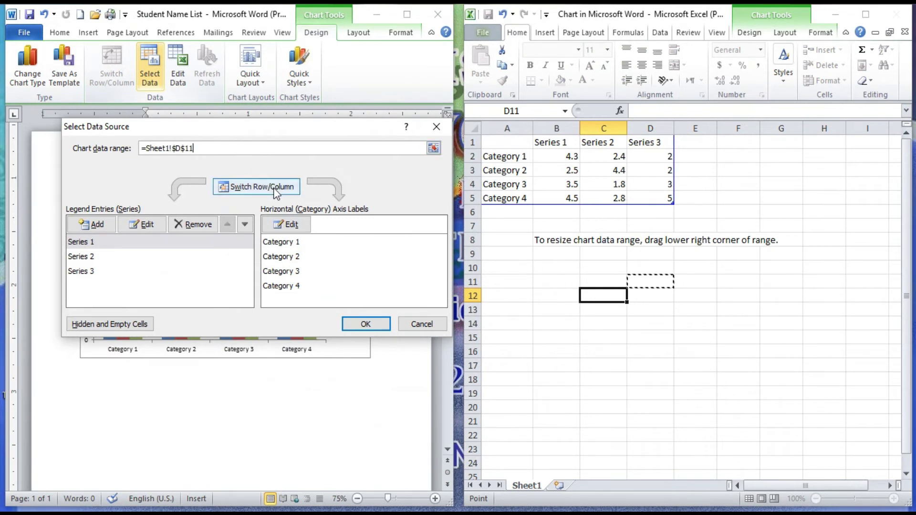
pyautogui.click(714, 293)
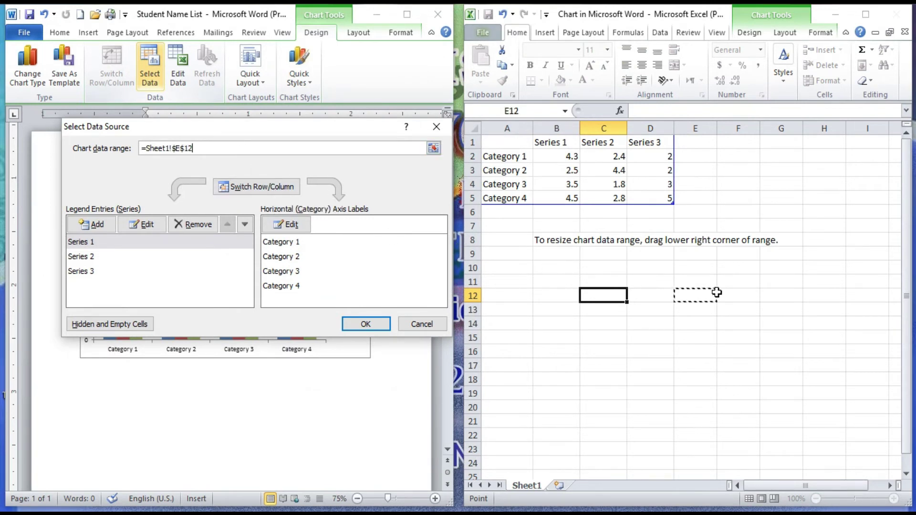
pyautogui.click(667, 269)
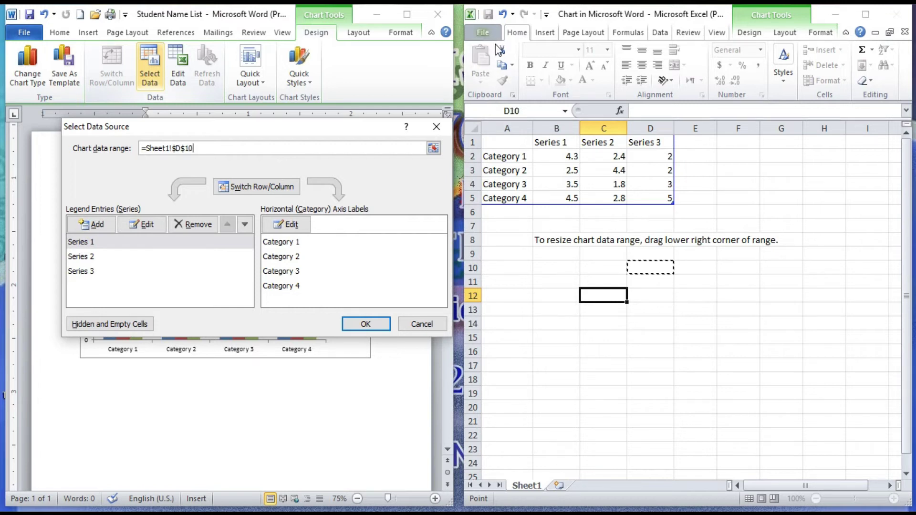
pyautogui.press('Escape')
pyautogui.click(592, 226)
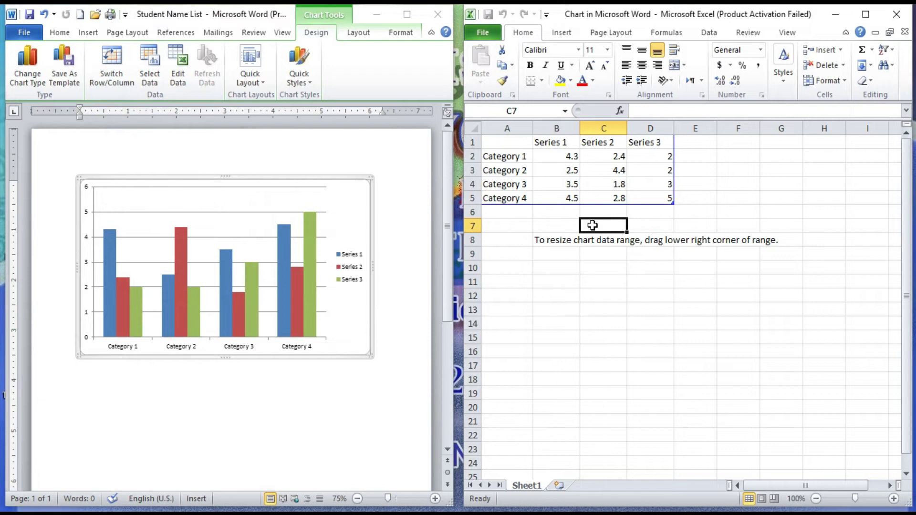
# Step: Set the chart's data range to the category names in A2:A5 plus the Series 3 values in D2:D5
pyautogui.click(149, 69)
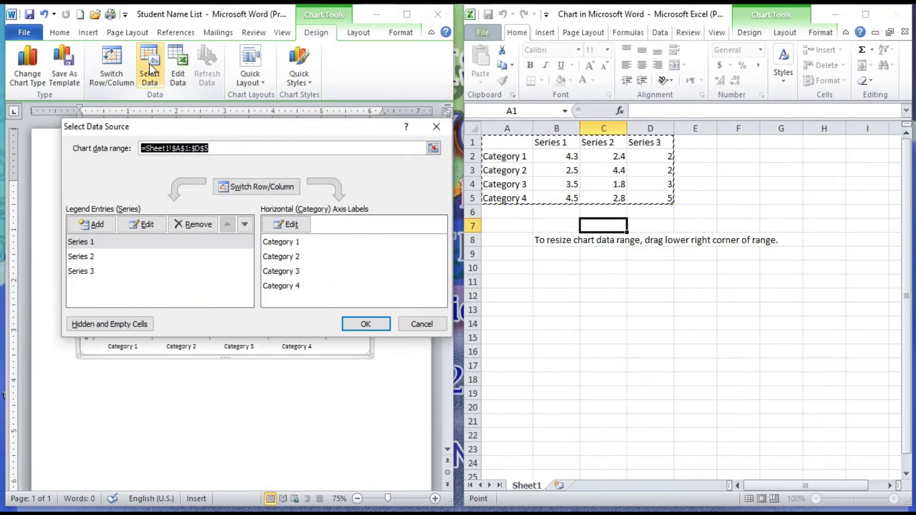
pyautogui.click(565, 171)
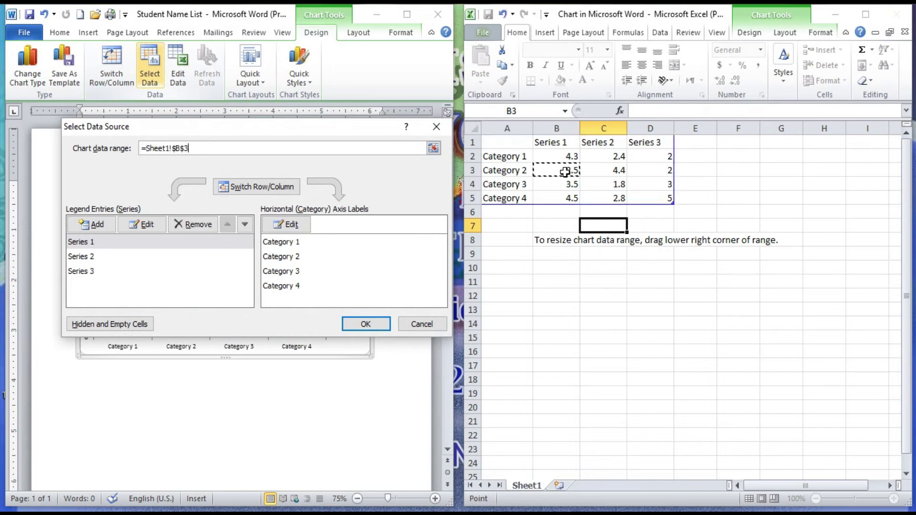
pyautogui.click(433, 148)
pyautogui.click(607, 239)
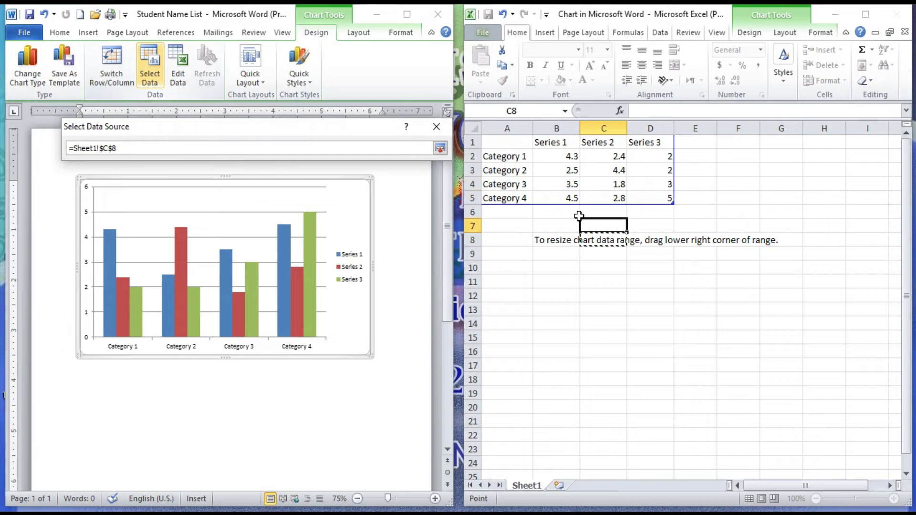
pyautogui.moveTo(510, 156); pyautogui.dragTo(515, 201)
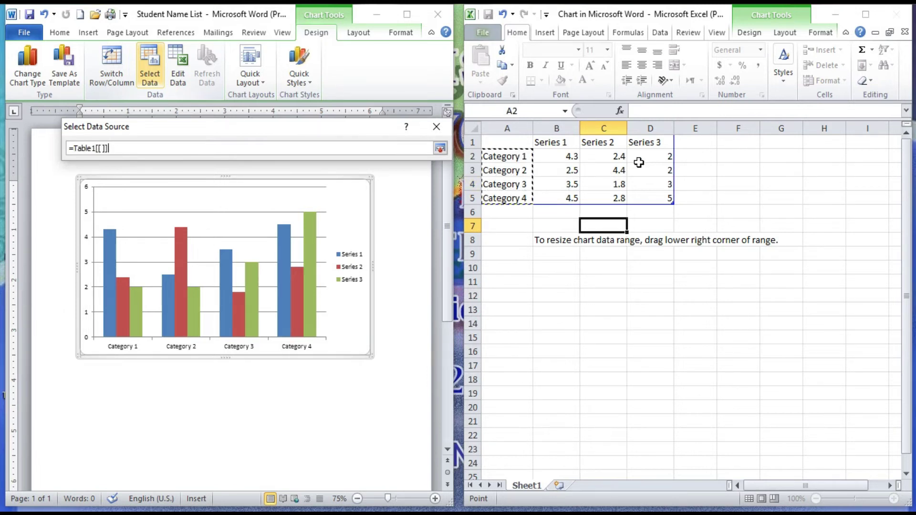
pyautogui.moveTo(649, 158); pyautogui.dragTo(650, 198)
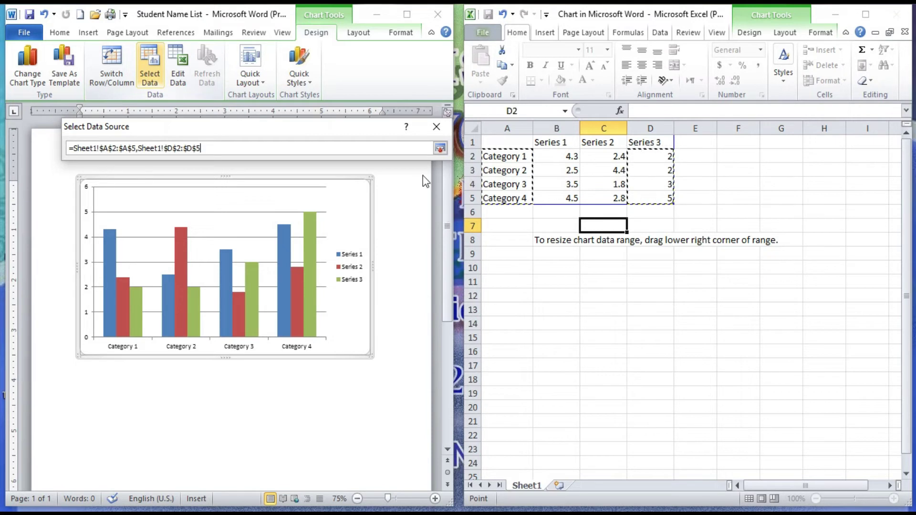
pyautogui.click(439, 148)
pyautogui.click(364, 323)
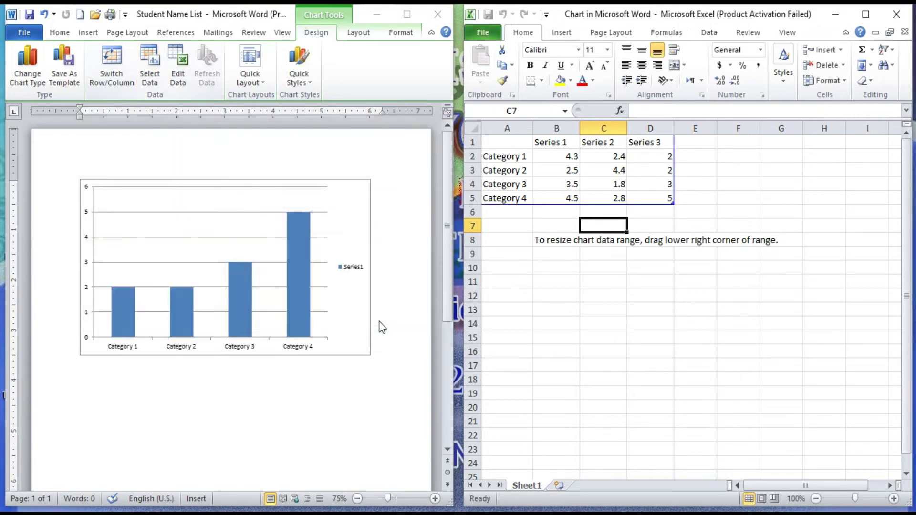
# Step: Close the chart's data sheet and minimize the Excel window to view the single-series chart in Word
pyautogui.click(905, 24)
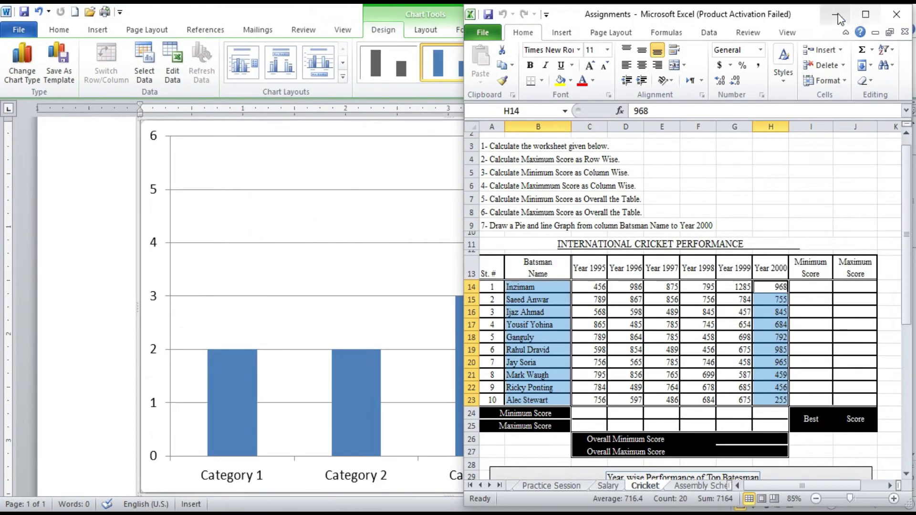
pyautogui.click(838, 15)
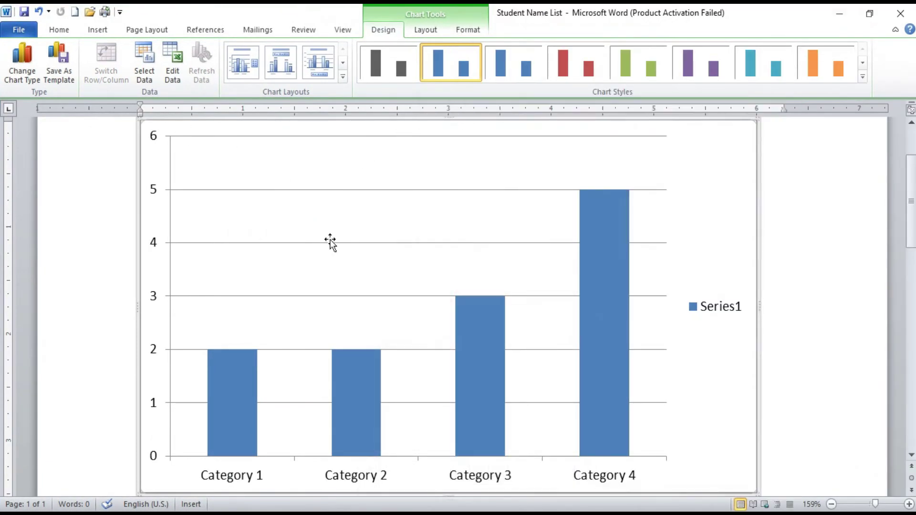
pyautogui.scroll(-2, 444, 272)
pyautogui.scroll(1, 448, 287)
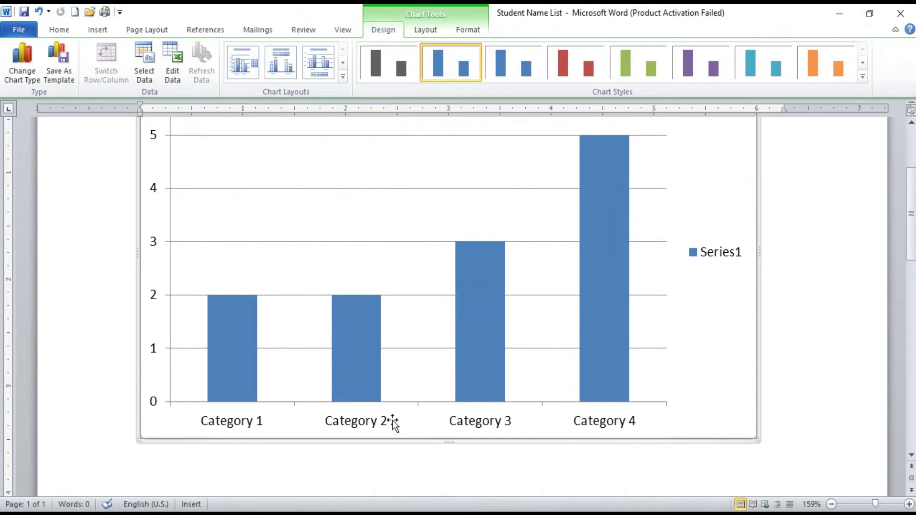
# Step: Open the chart's source data sheet in Excel for editing and close it again to return to the Word chart
pyautogui.scroll(2, 392, 422)
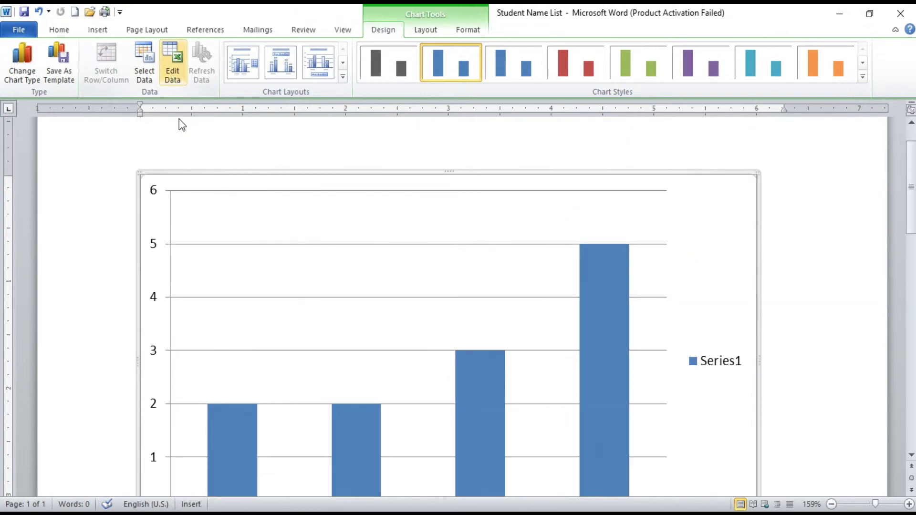
pyautogui.click(174, 67)
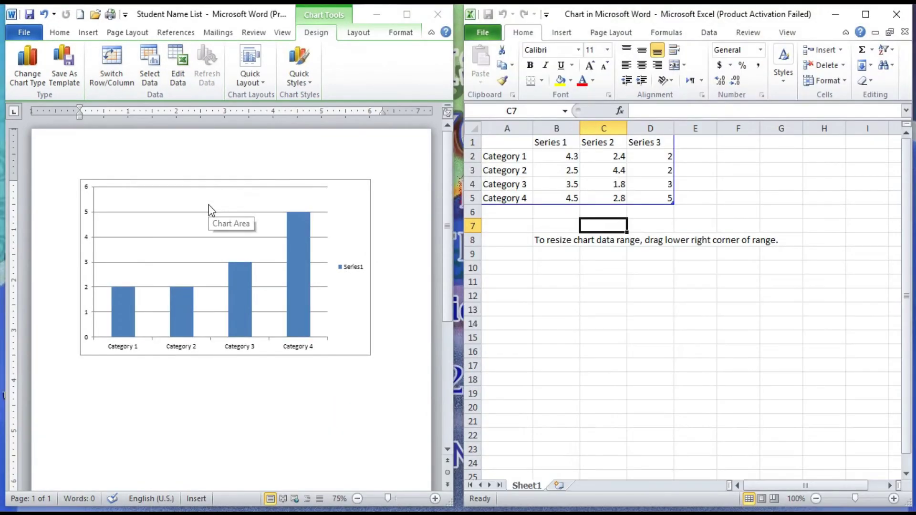
pyautogui.click(897, 15)
pyautogui.click(831, 14)
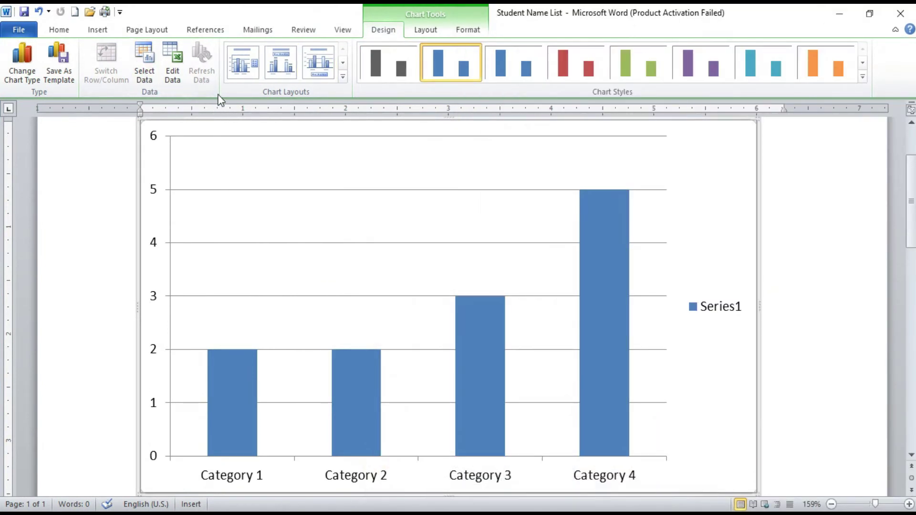
# Step: Apply the first chart layout, with a title above the columns and the legend beside the plot area
pyautogui.click(342, 77)
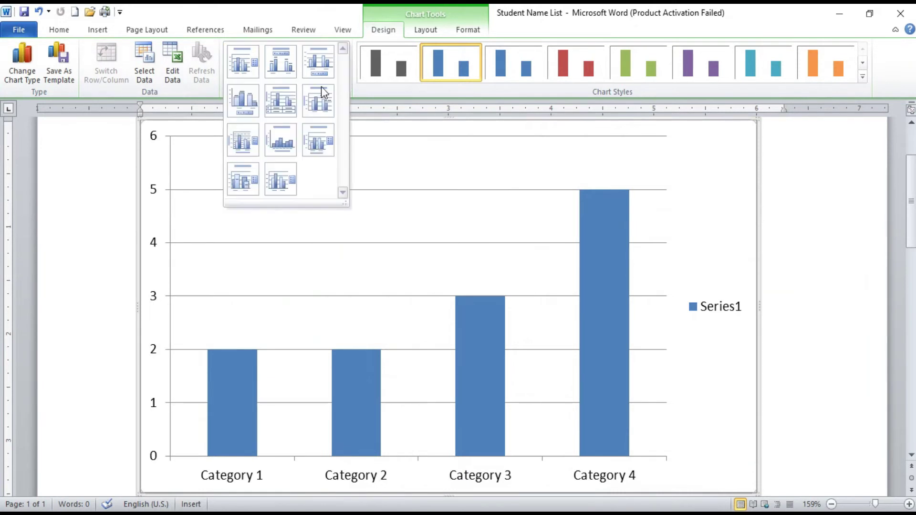
pyautogui.click(247, 68)
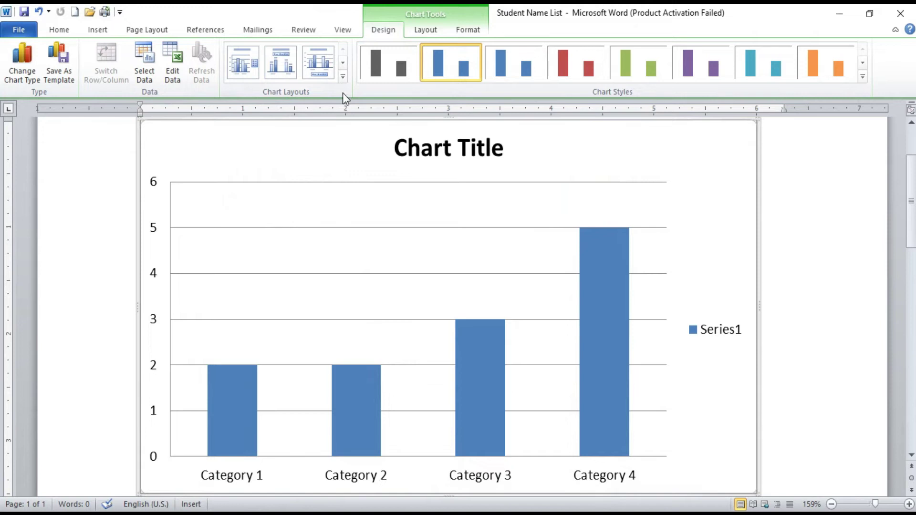
# Step: Try the chart layout with a data table and the one with touching columns, and undo both layout changes
pyautogui.click(343, 77)
pyautogui.click(289, 97)
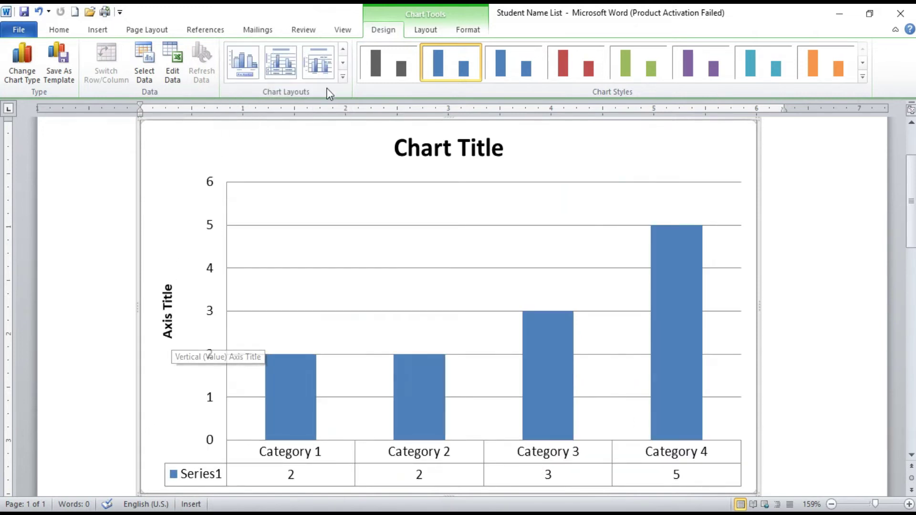
pyautogui.click(341, 78)
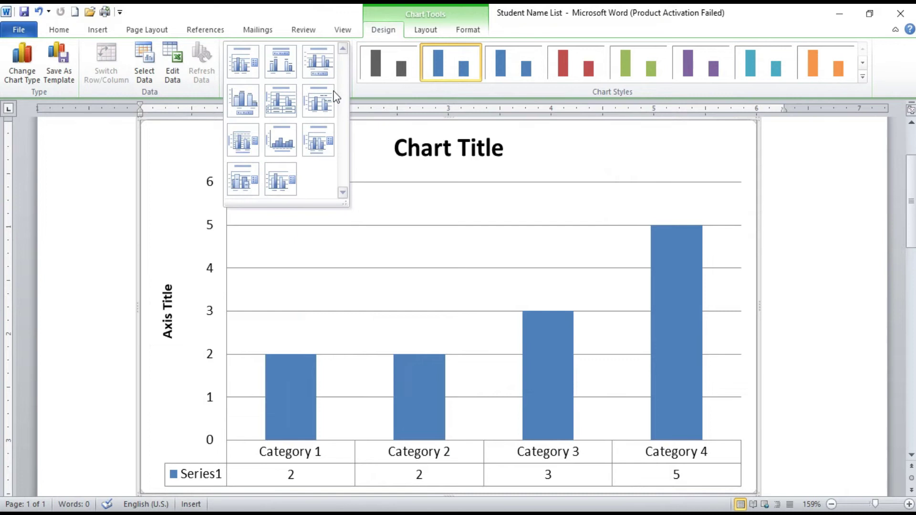
pyautogui.click(281, 143)
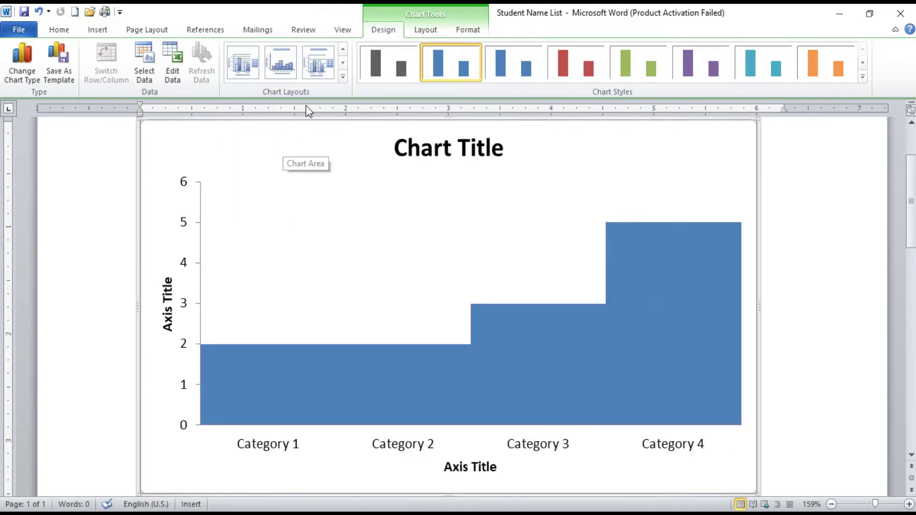
pyautogui.hotkey('ctrl', 'z')
pyautogui.hotkey('ctrl', 'z')
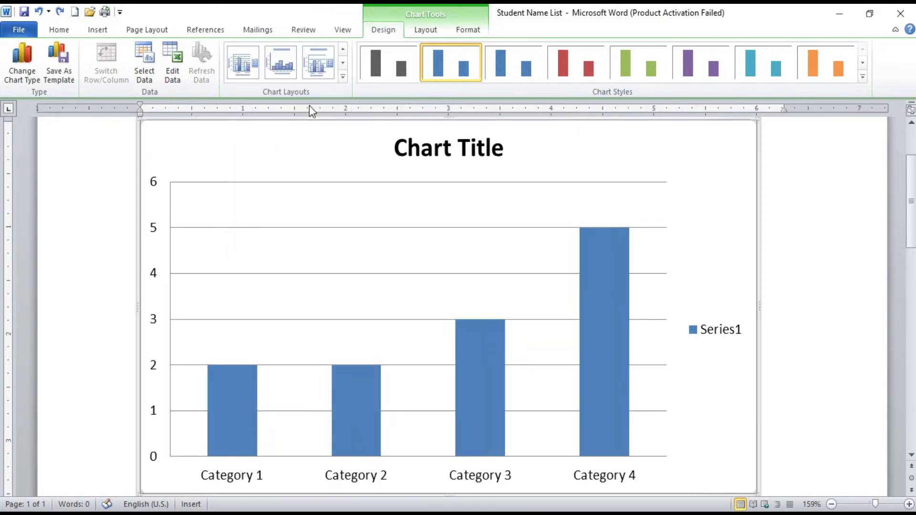
# Step: Try the last chart layout, without a title, and return the chart to the titled layout with the side legend
pyautogui.click(343, 79)
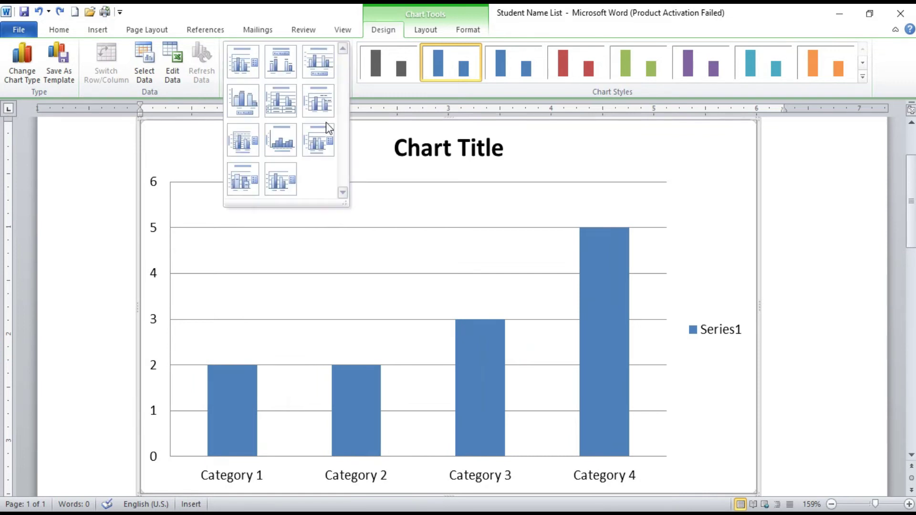
pyautogui.click(281, 171)
pyautogui.click(342, 77)
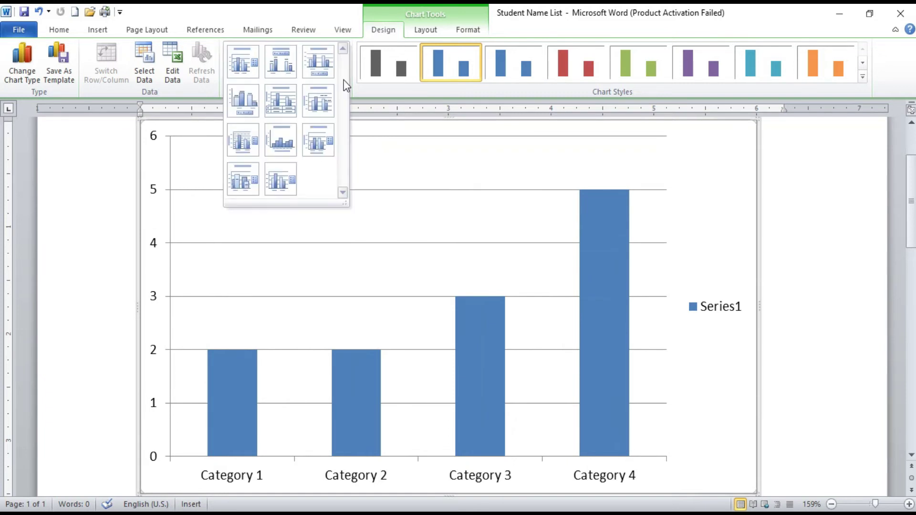
pyautogui.click(306, 103)
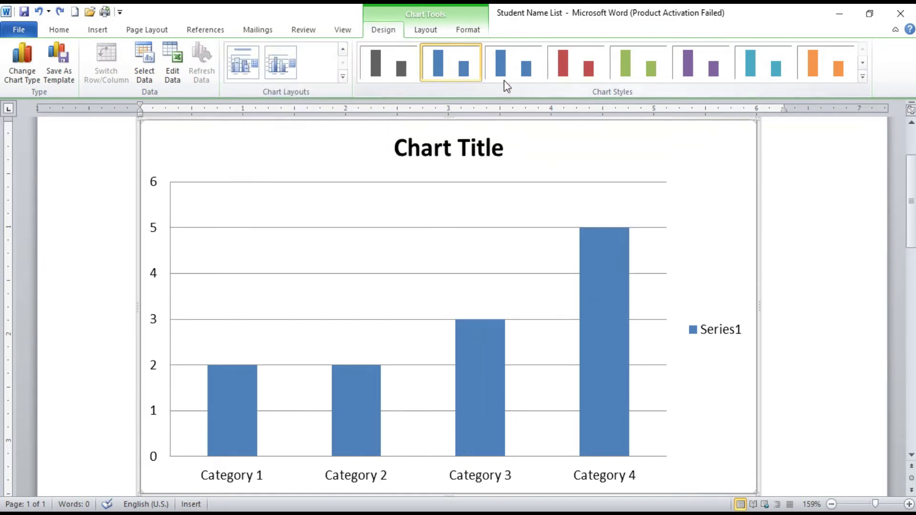
# Step: Replace the chart title placeholder text with "Monthly Category Wise"
pyautogui.click(463, 151)
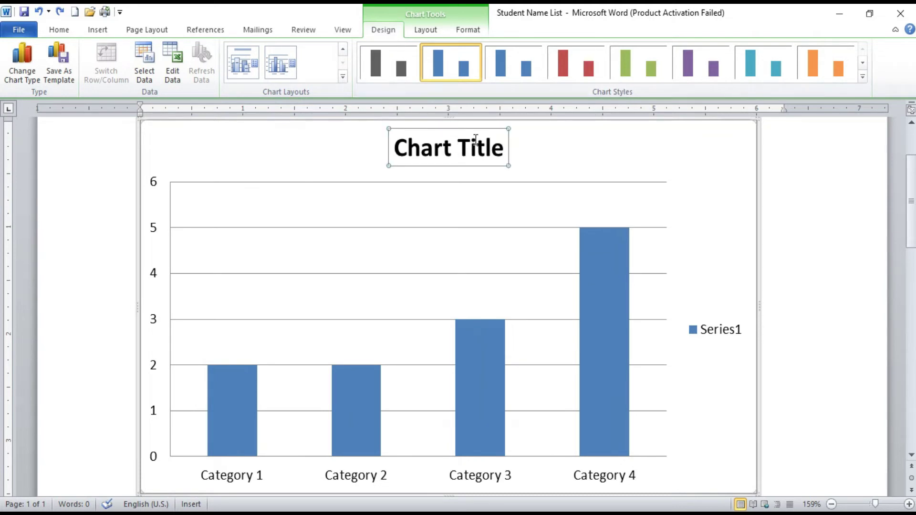
pyautogui.moveTo(500, 146); pyautogui.dragTo(499, 147)
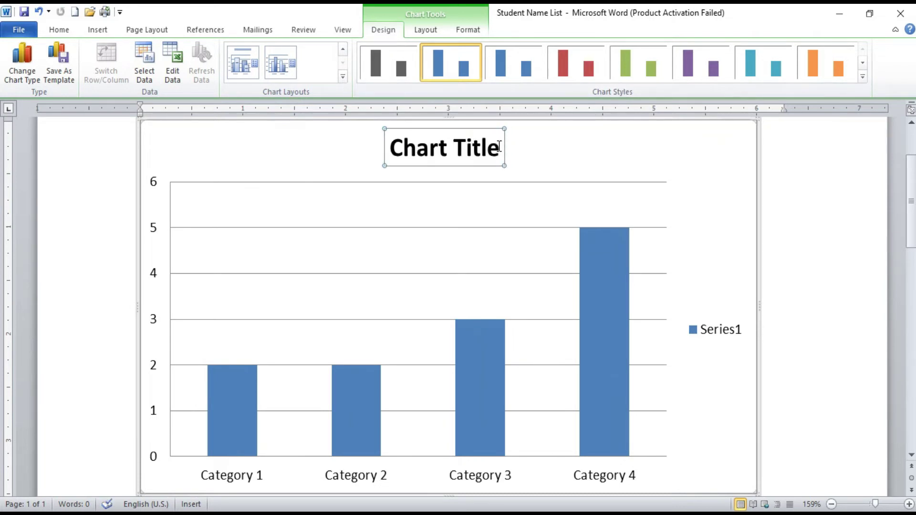
pyautogui.tripleClick(499, 148)
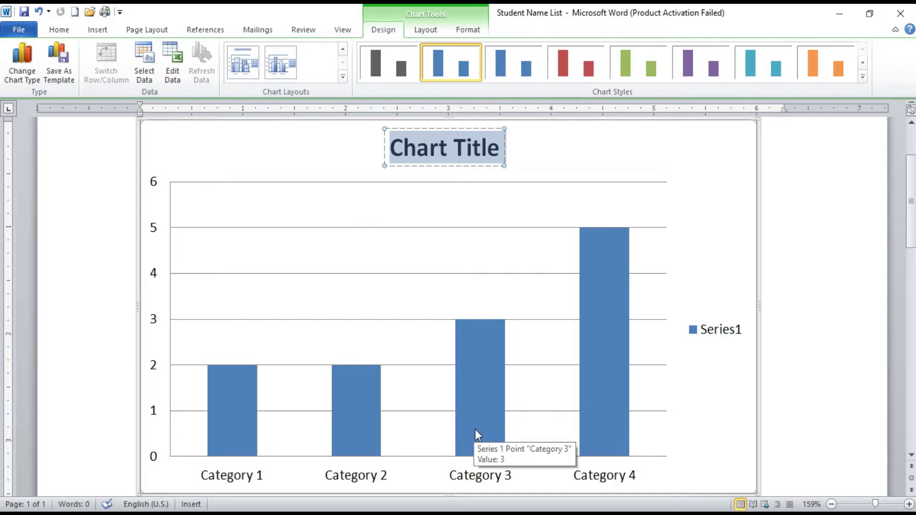
pyautogui.write('MS')
pyautogui.press('BackSpace')
pyautogui.press('BackSpace')
pyautogui.write('Montyly')
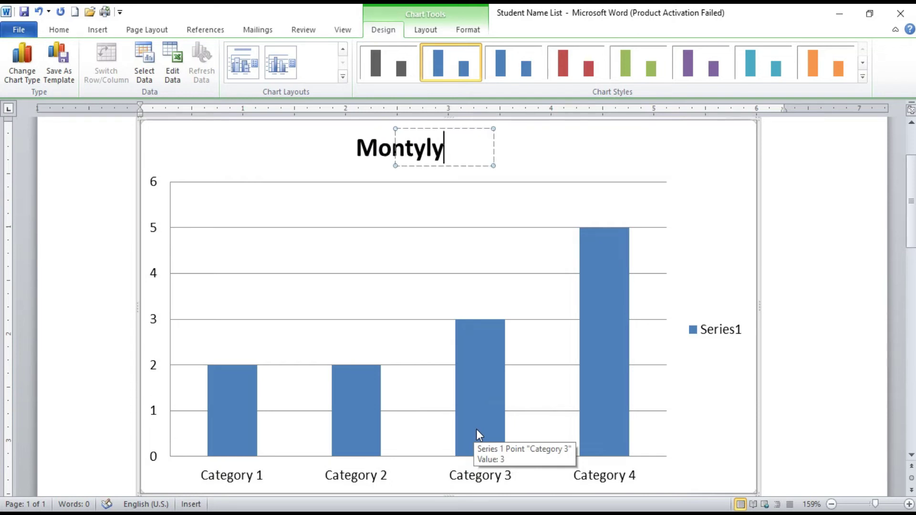
pyautogui.press('BackSpace')
pyautogui.press('BackSpace')
pyautogui.press('BackSpace')
pyautogui.write('ly')
pyautogui.press('BackSpace')
pyautogui.press('BackSpace')
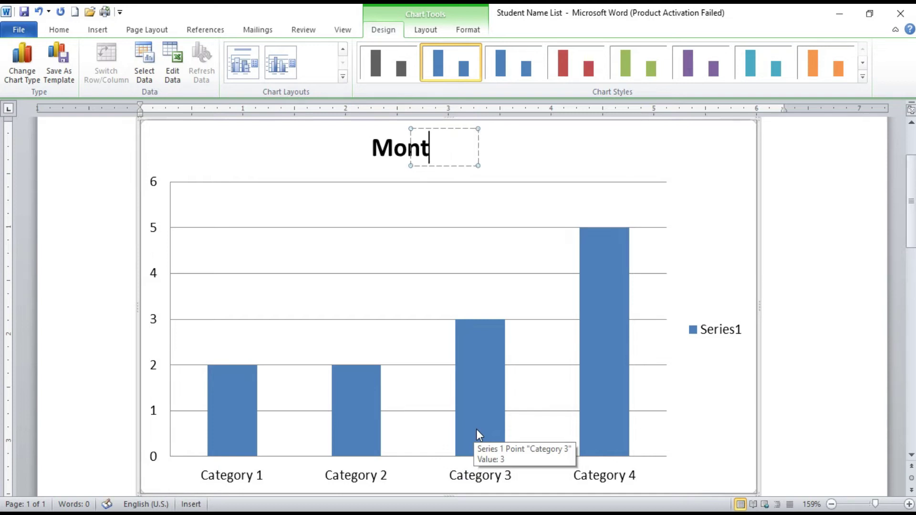
pyautogui.write('hly ')
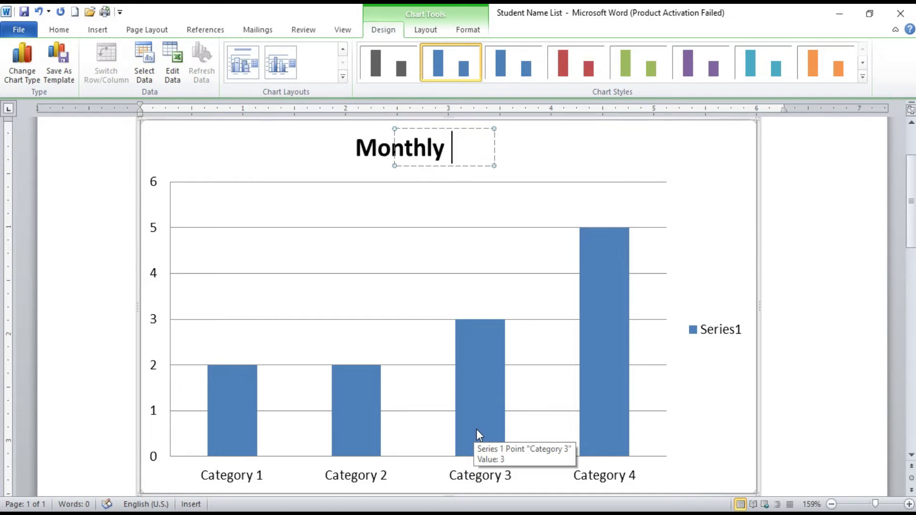
pyautogui.write('Cate')
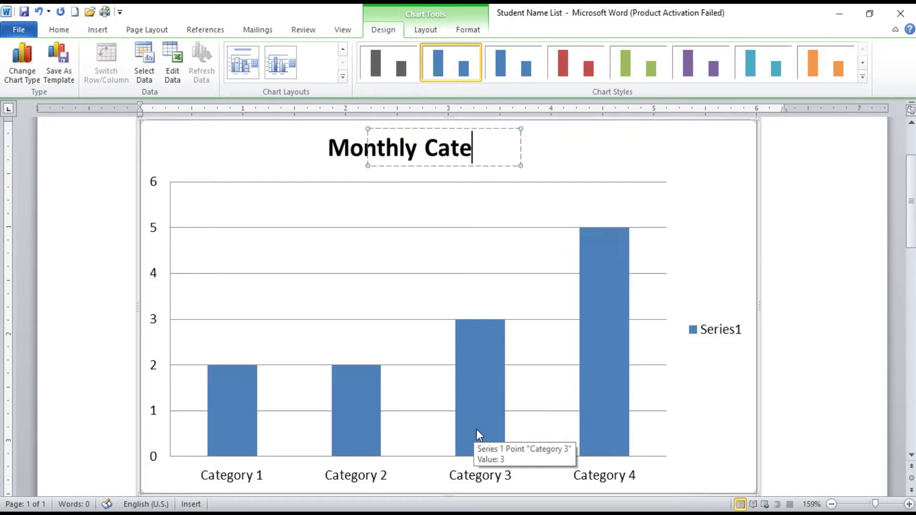
pyautogui.write('gory Wise')
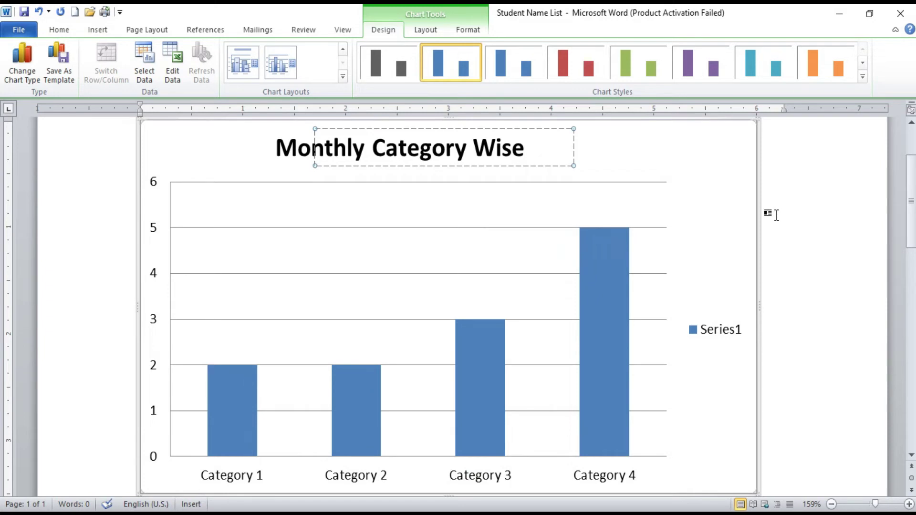
pyautogui.click(719, 227)
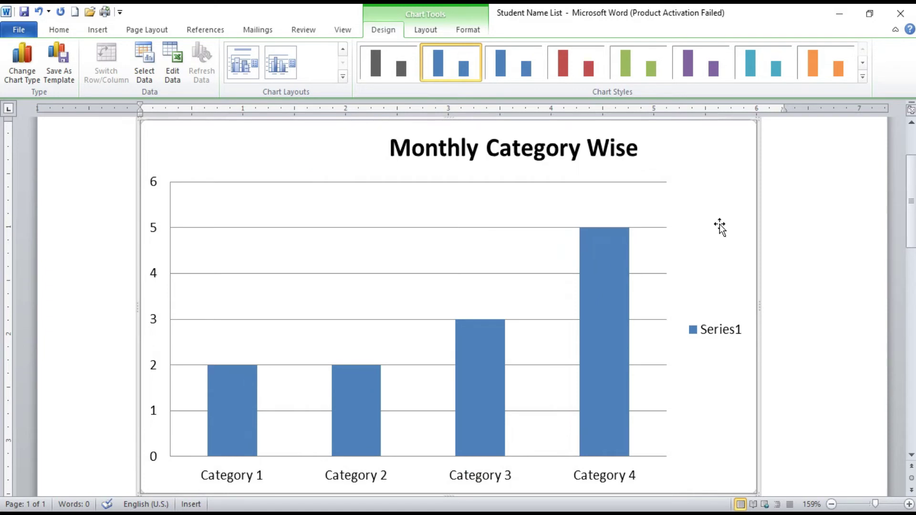
# Step: Move the "Monthly Category Wise" title back so it sits roughly centered above the chart's plot area
pyautogui.click(422, 133)
pyautogui.moveTo(433, 127); pyautogui.dragTo(361, 130)
pyautogui.click(419, 188)
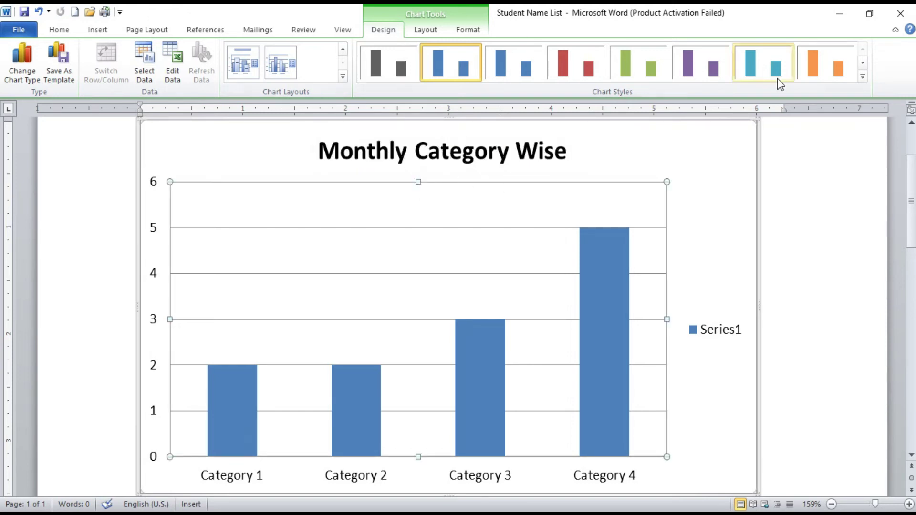
# Step: Apply the red beveled chart style from the fourth row of styles to the column chart
pyautogui.click(862, 77)
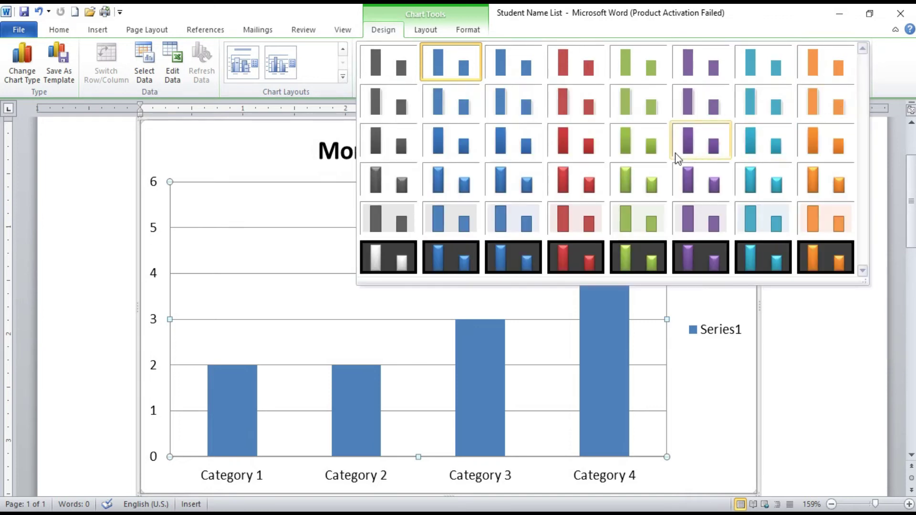
pyautogui.click(587, 185)
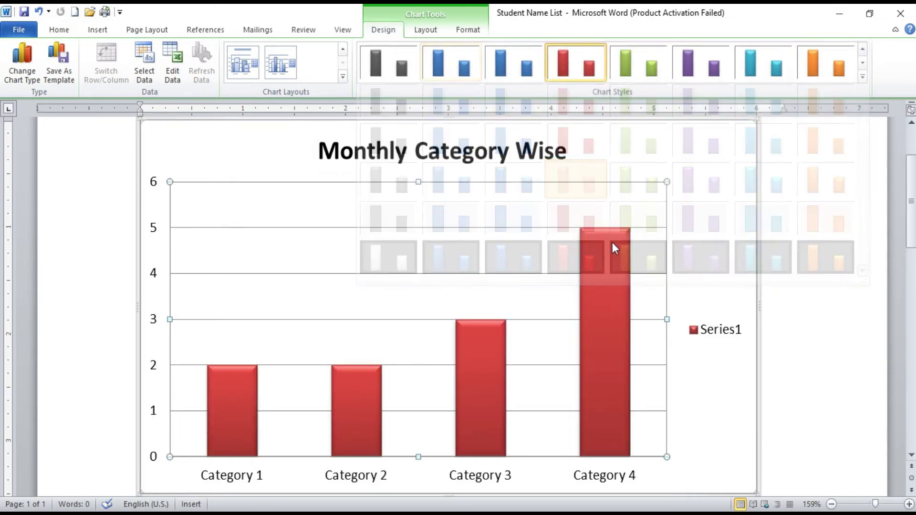
pyautogui.click(426, 31)
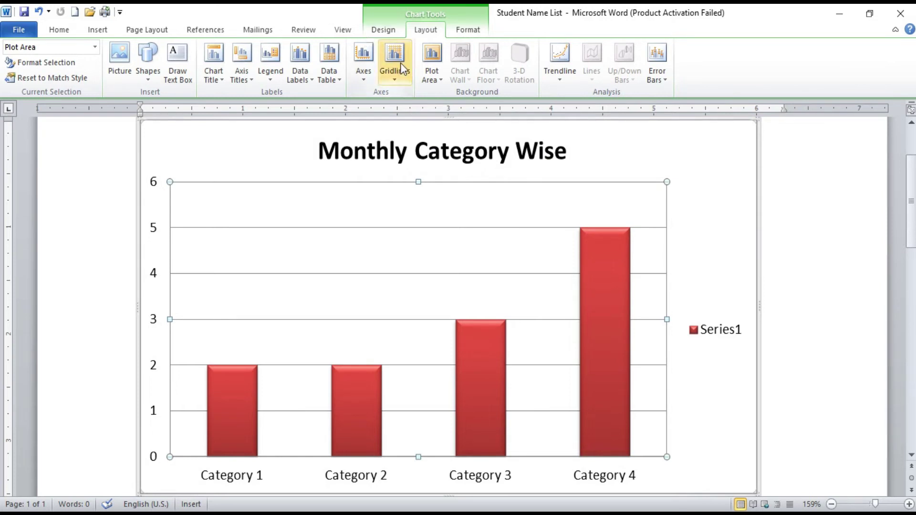
pyautogui.click(384, 32)
pyautogui.click(414, 30)
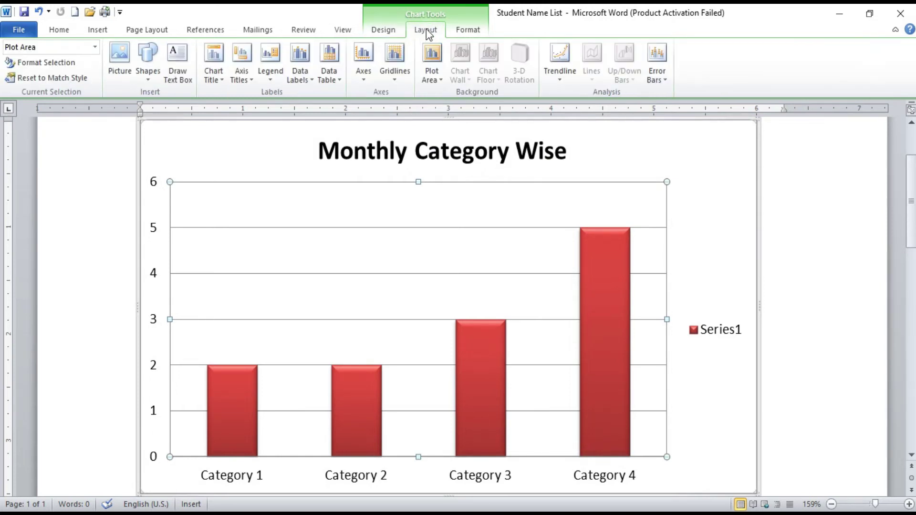
pyautogui.click(453, 30)
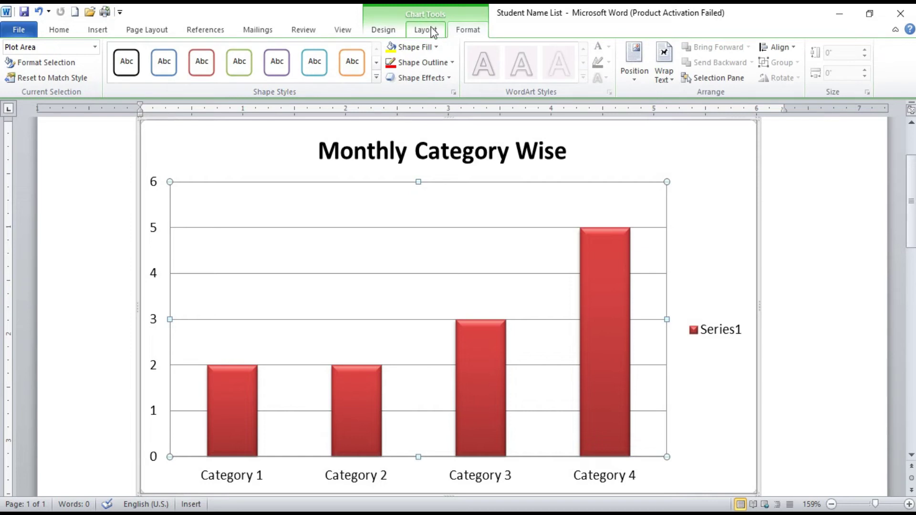
pyautogui.click(382, 30)
# Step: Open the Insert Picture dialog for the chart and close it without inserting a picture
pyautogui.click(426, 29)
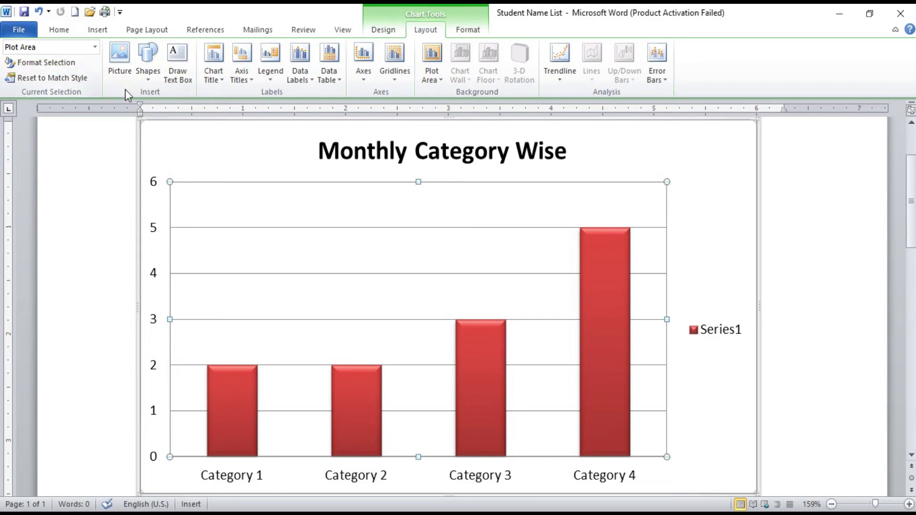
pyautogui.click(124, 61)
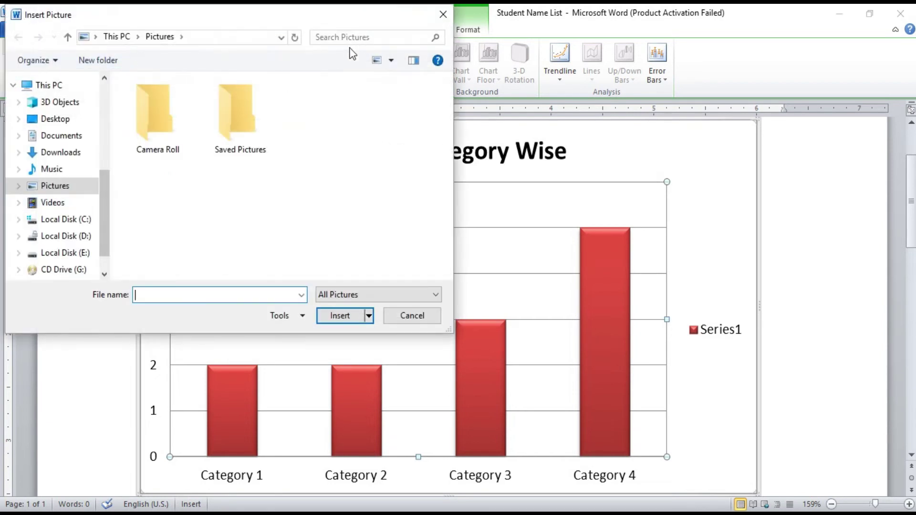
pyautogui.click(442, 14)
# Step: Draw a rectangle with rounded diagonal corners, about 1.75" by 0.52", just below the chart title and delete it
pyautogui.click(137, 57)
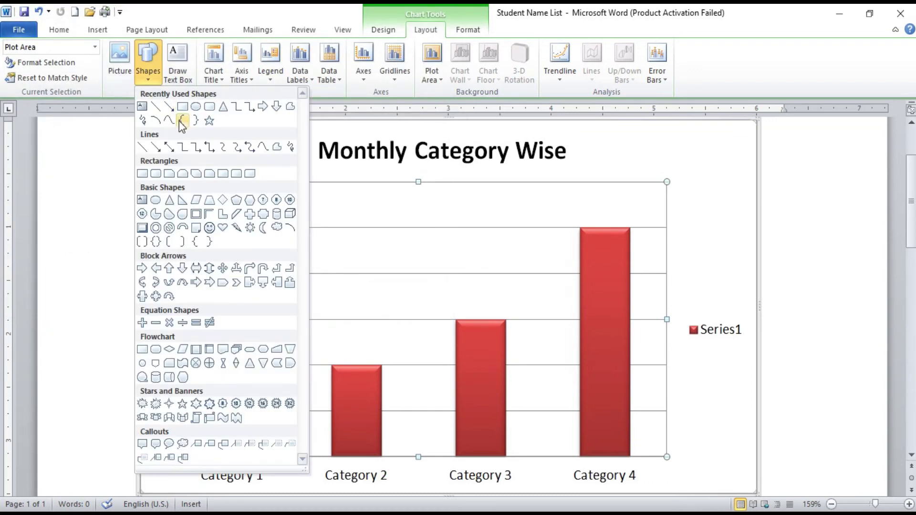
pyautogui.click(248, 174)
pyautogui.moveTo(284, 175); pyautogui.dragTo(464, 231)
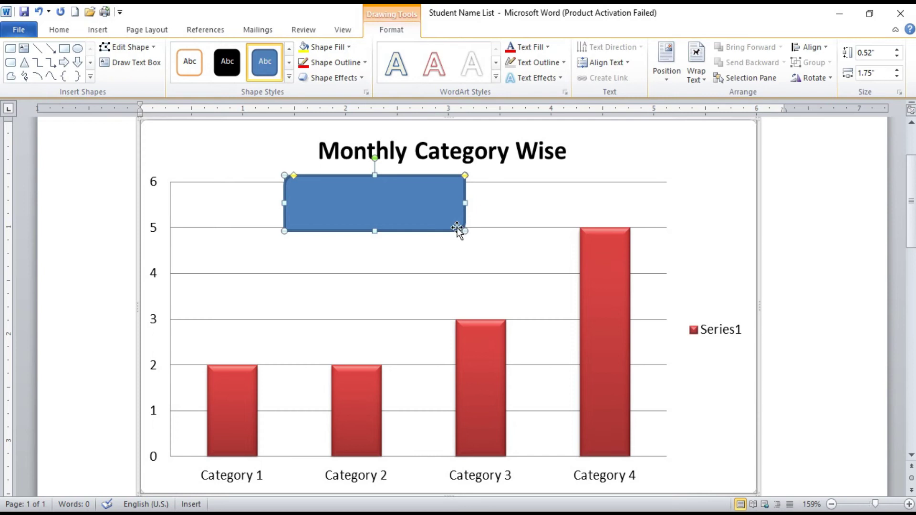
pyautogui.press('Delete')
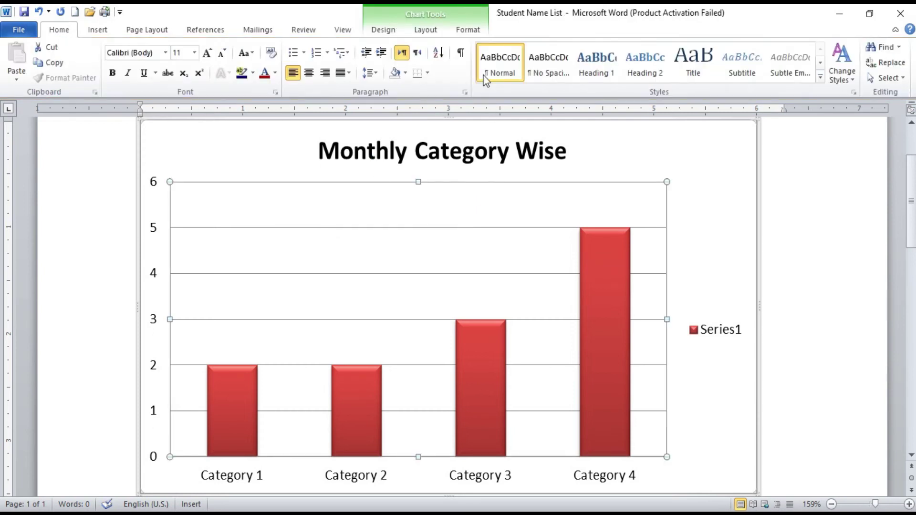
# Step: Draw an empty text box across the upper part of the chart's plot area, just below the title text
pyautogui.click(424, 29)
pyautogui.click(177, 76)
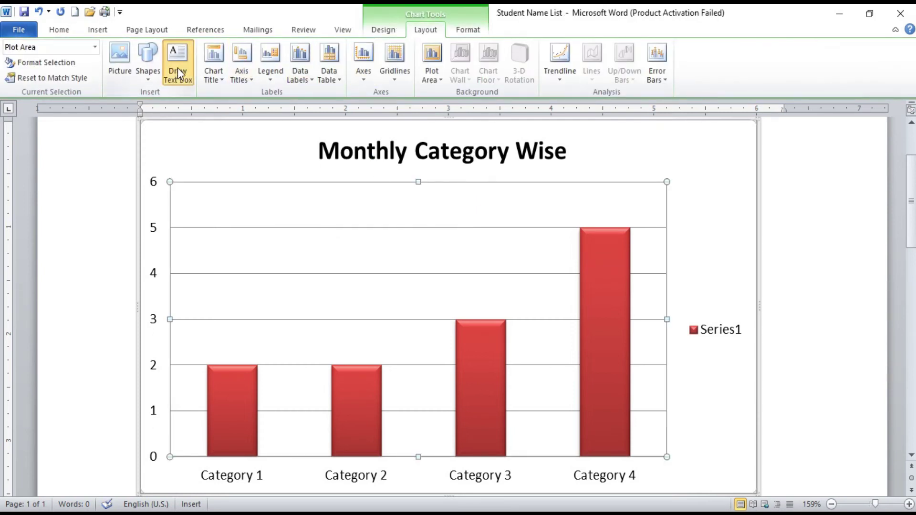
pyautogui.moveTo(279, 157); pyautogui.dragTo(419, 248)
pyautogui.moveTo(541, 259); pyautogui.dragTo(591, 257)
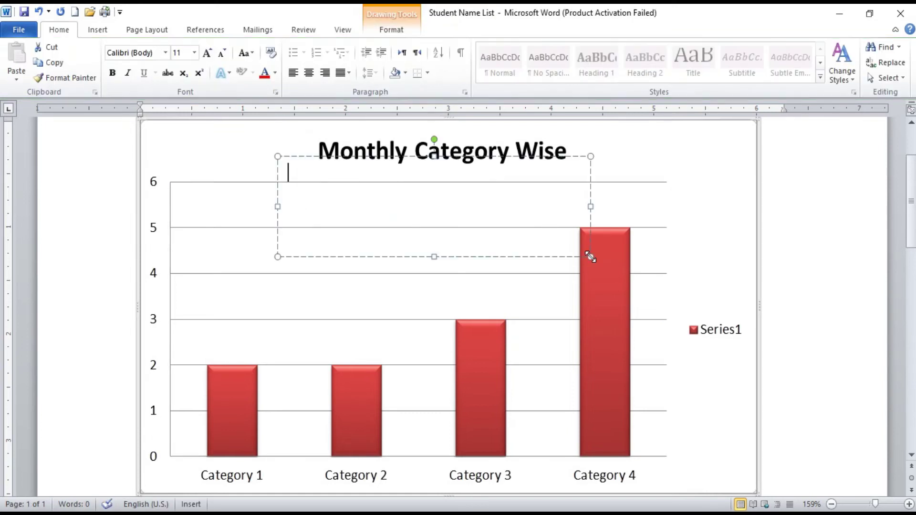
pyautogui.click(591, 256)
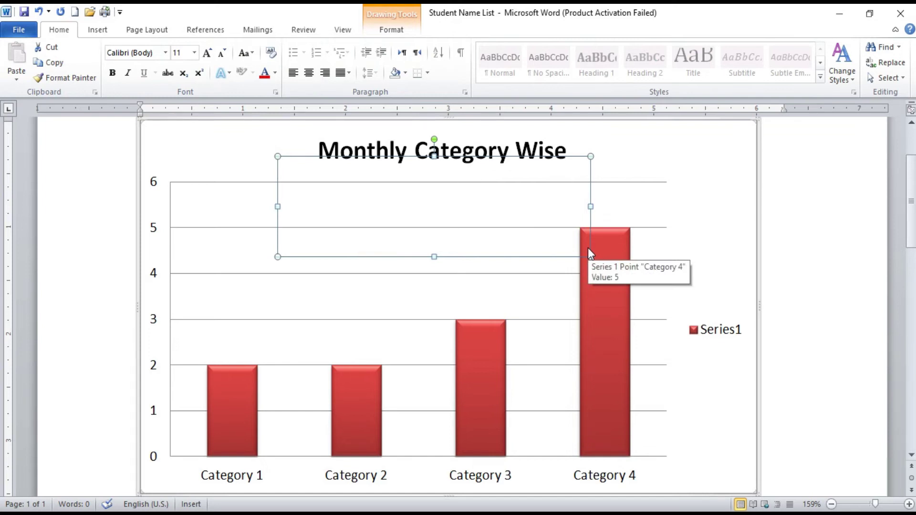
# Step: Delete the empty text box from the chart and set the chart title to Centered Overlay Title
pyautogui.press('Delete')
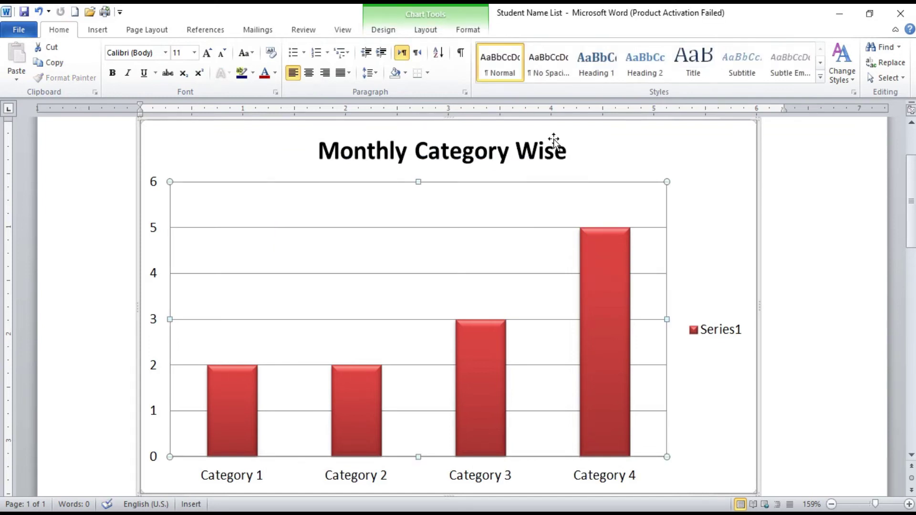
pyautogui.click(413, 30)
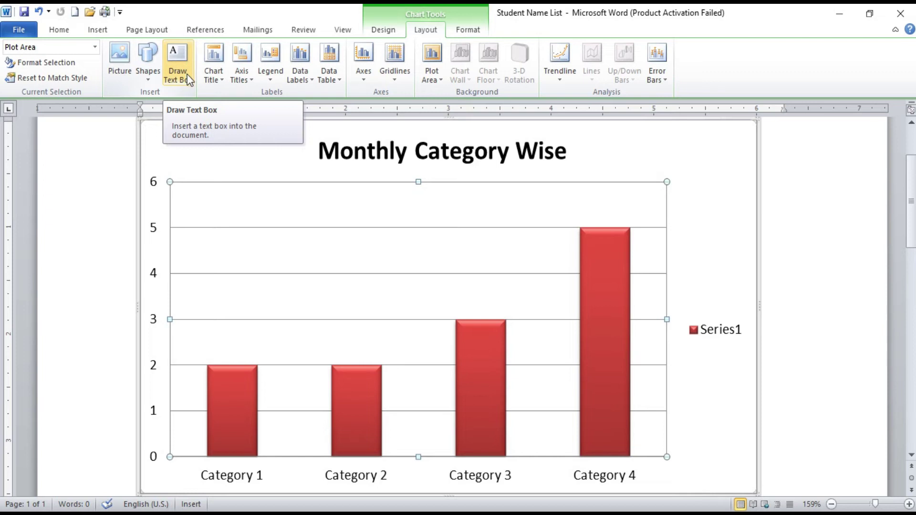
pyautogui.click(212, 67)
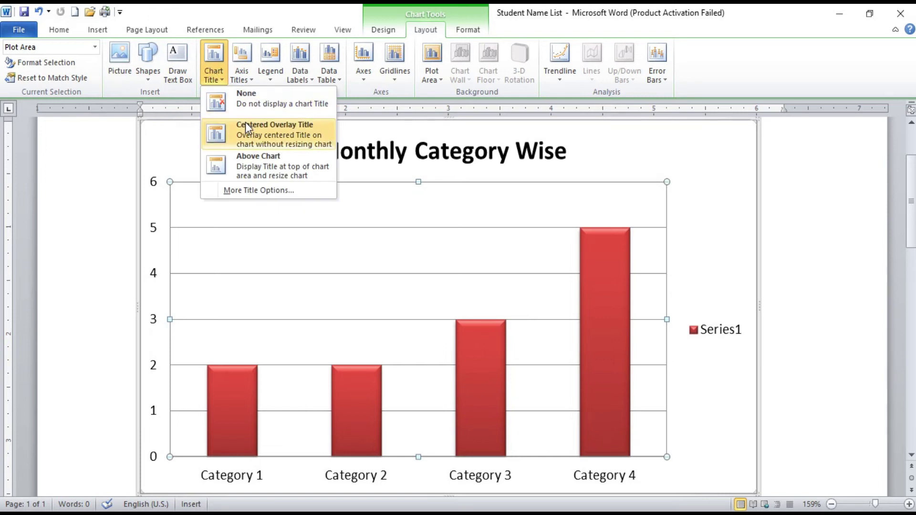
pyautogui.click(246, 126)
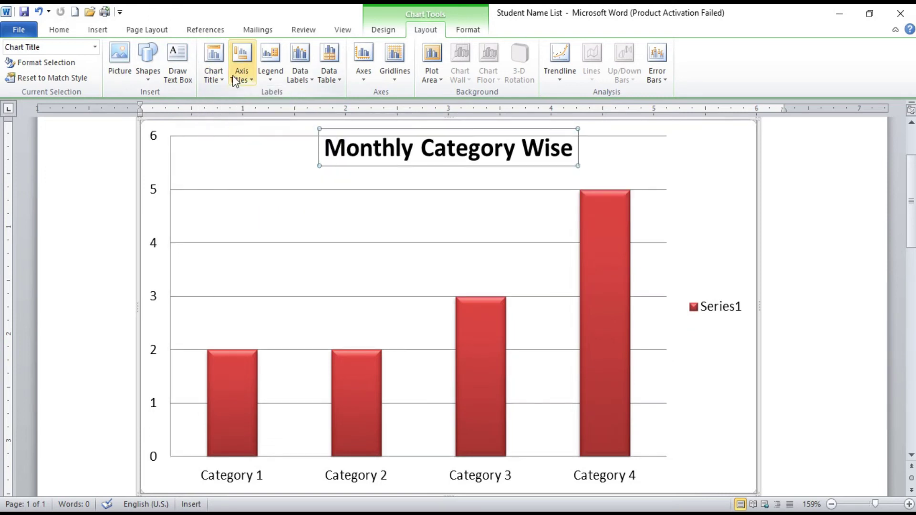
# Step: Remove the chart title, add it back as a centered overlay, and change its placement to Above Chart
pyautogui.click(213, 66)
pyautogui.click(221, 98)
pyautogui.click(213, 67)
pyautogui.click(239, 127)
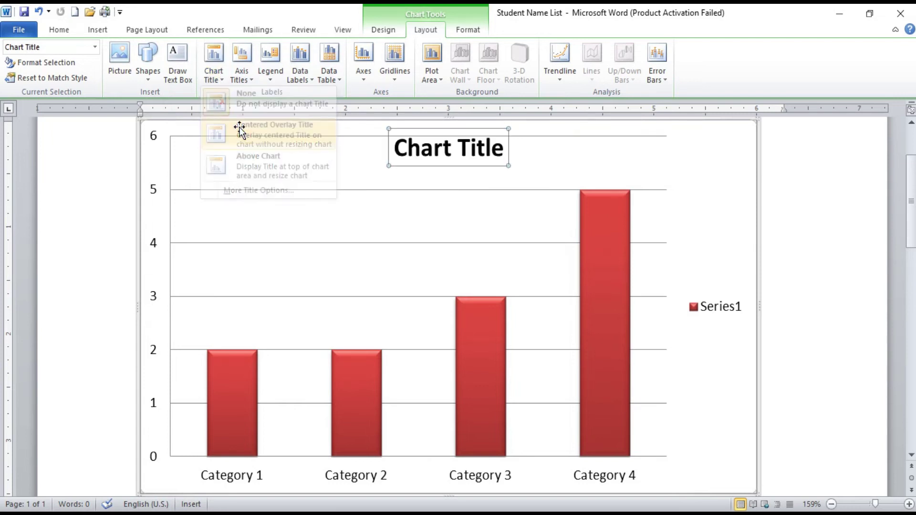
pyautogui.click(213, 67)
pyautogui.click(239, 164)
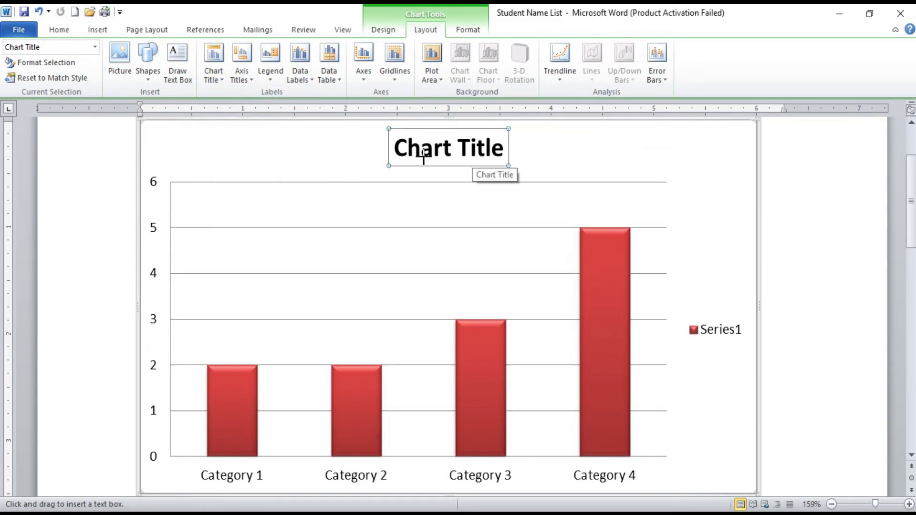
# Step: Add a primary horizontal axis title with the Title Below Axis option
pyautogui.click(268, 126)
pyautogui.click(243, 77)
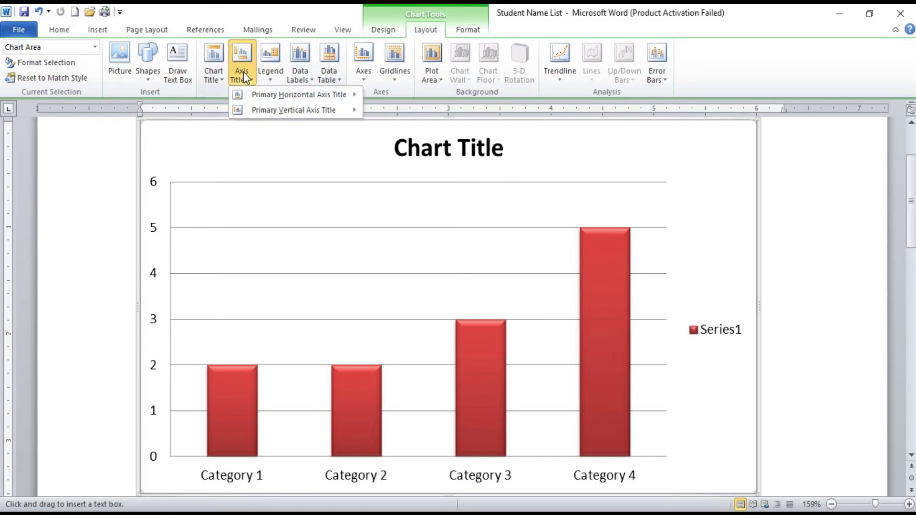
pyautogui.moveTo(263, 95)
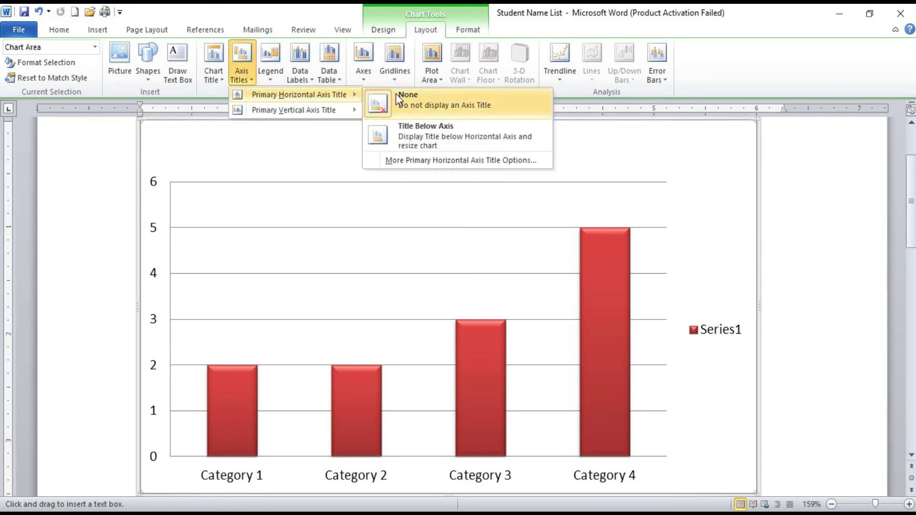
pyautogui.click(428, 129)
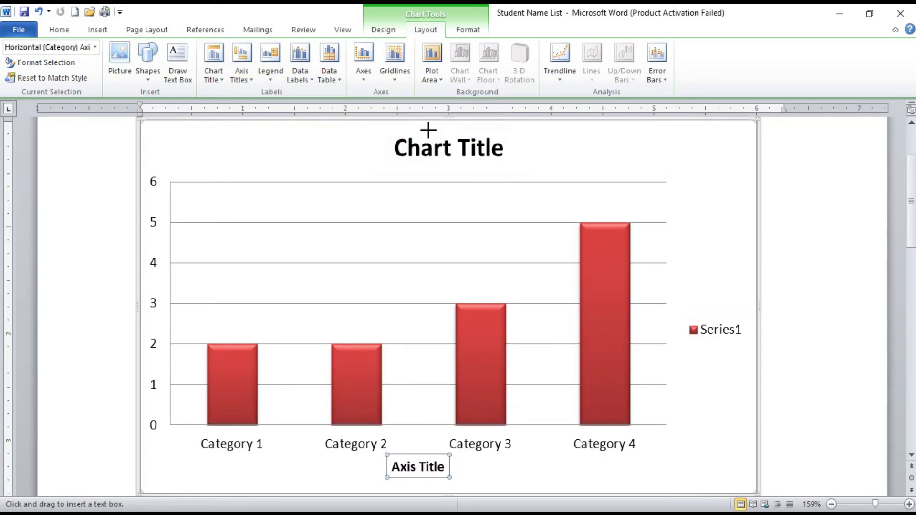
# Step: Replace the placeholder text of the horizontal axis title with "Category Name"
pyautogui.click(443, 463)
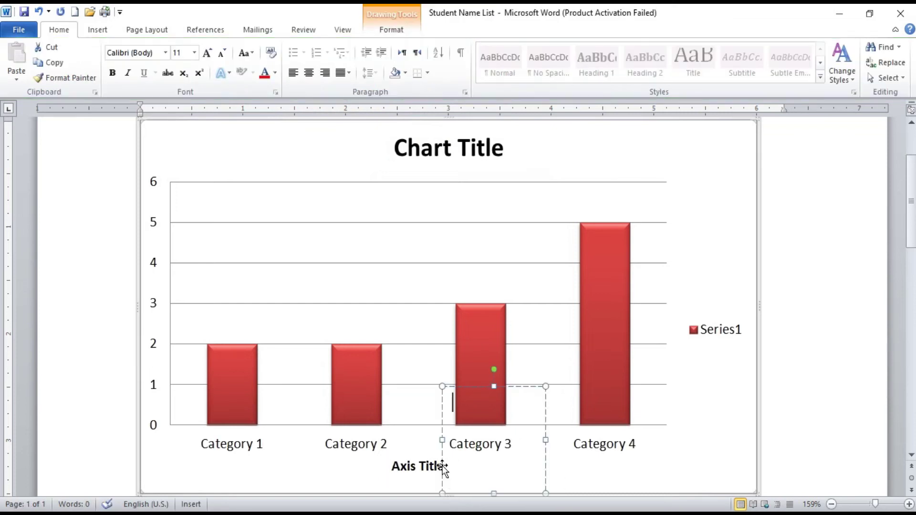
pyautogui.click(424, 473)
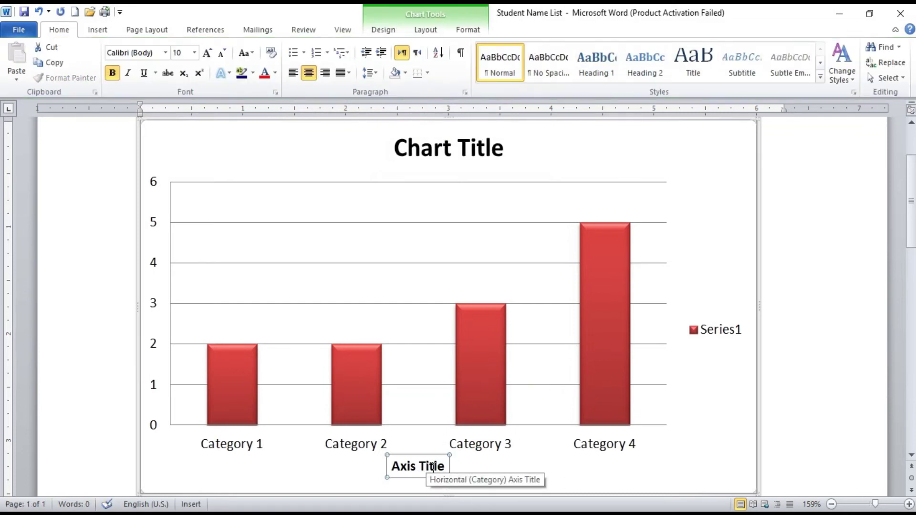
pyautogui.moveTo(444, 467); pyautogui.dragTo(378, 466)
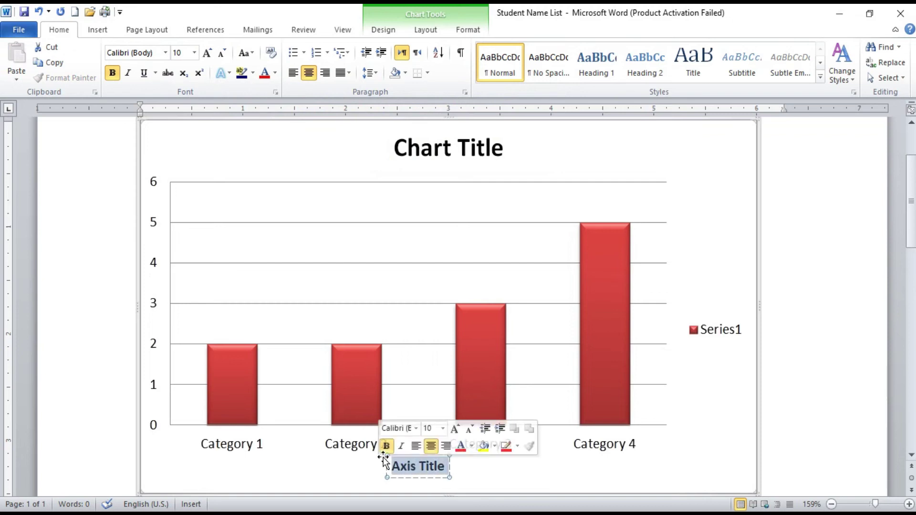
pyautogui.write('Categor')
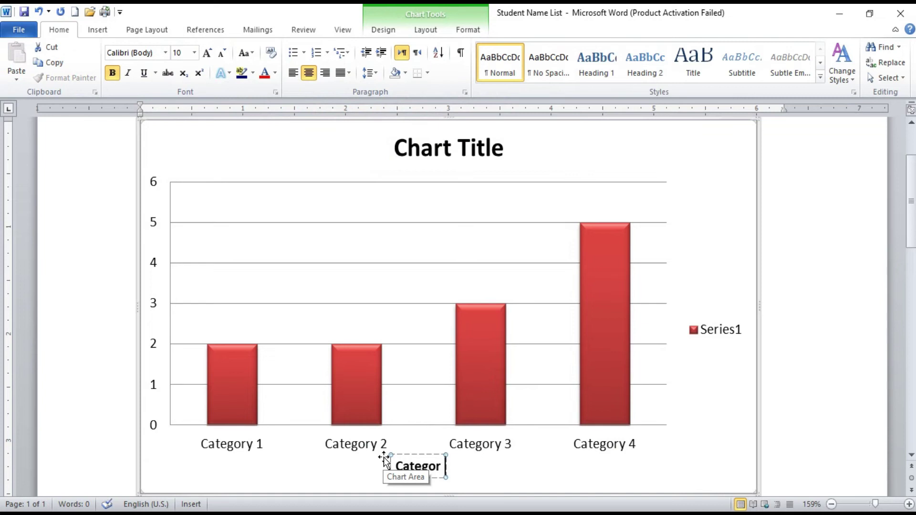
pyautogui.write('y ')
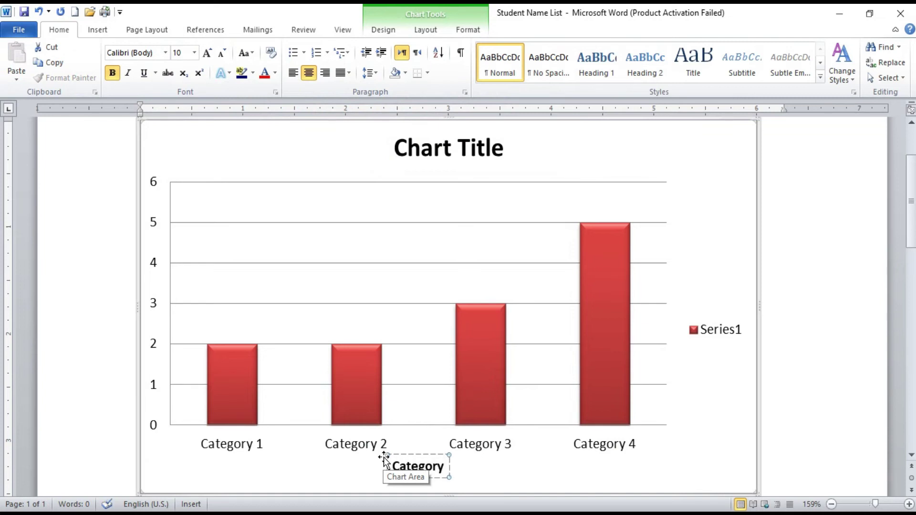
pyautogui.write('Name')
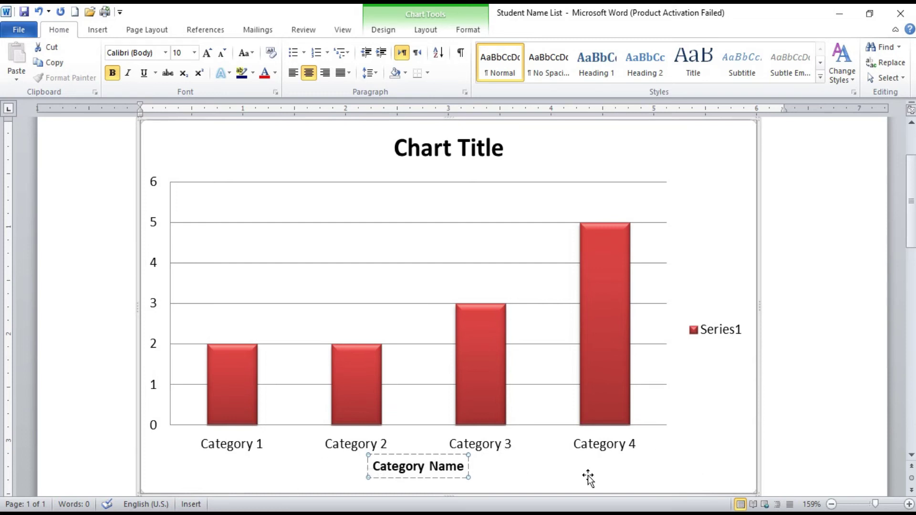
pyautogui.click(672, 465)
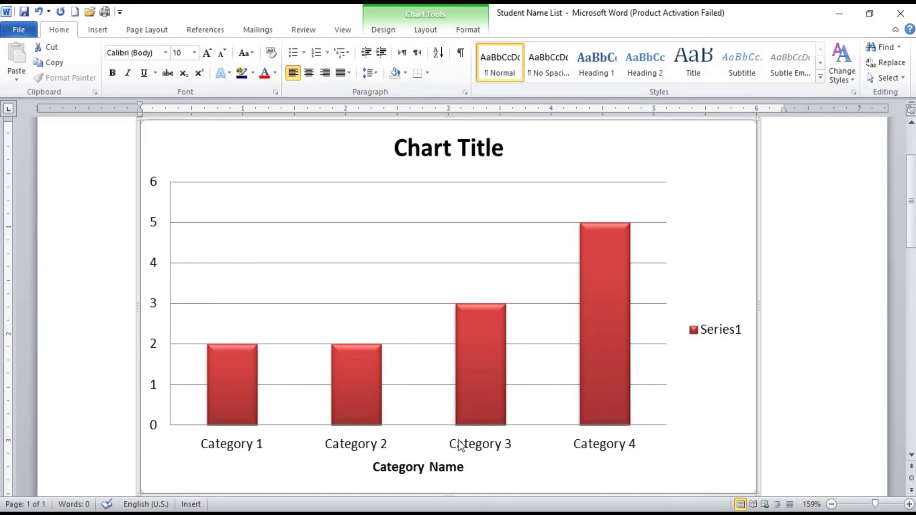
# Step: Try the Horizontal Title and Vertical Title options for the chart's primary vertical axis
pyautogui.click(432, 30)
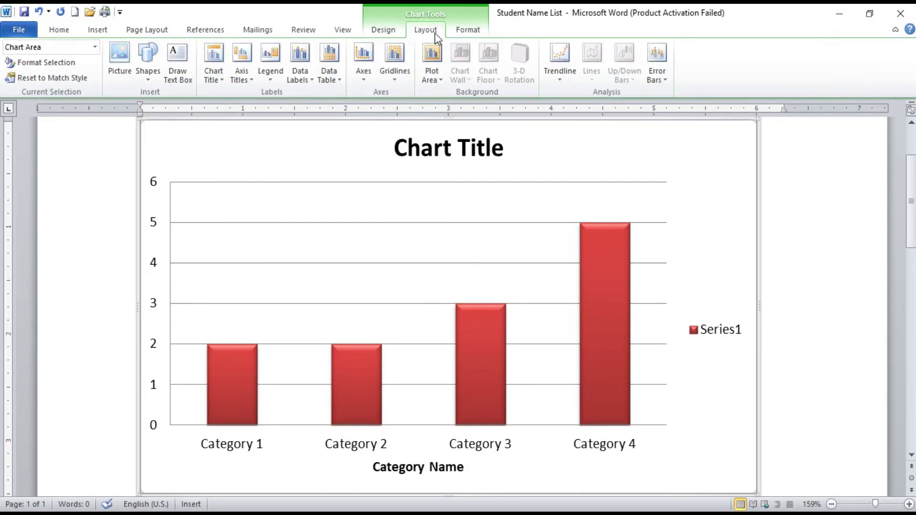
pyautogui.click(250, 81)
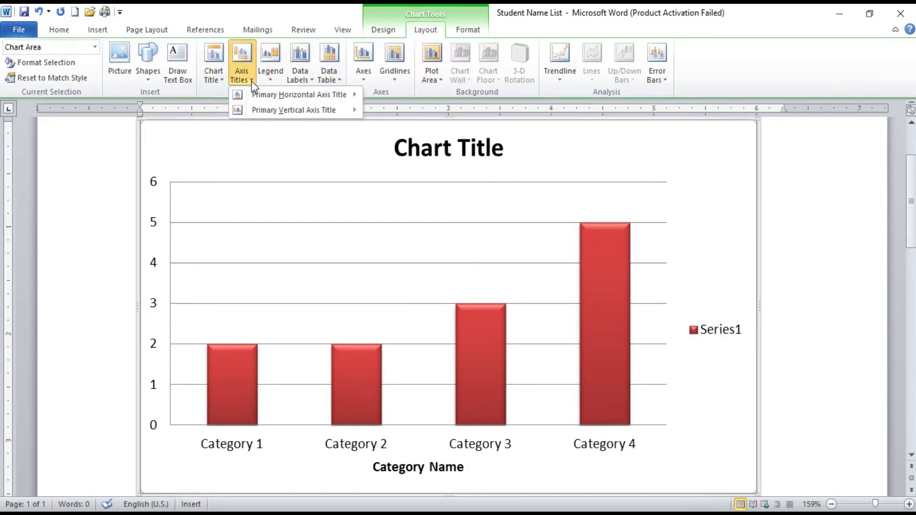
pyautogui.moveTo(275, 109)
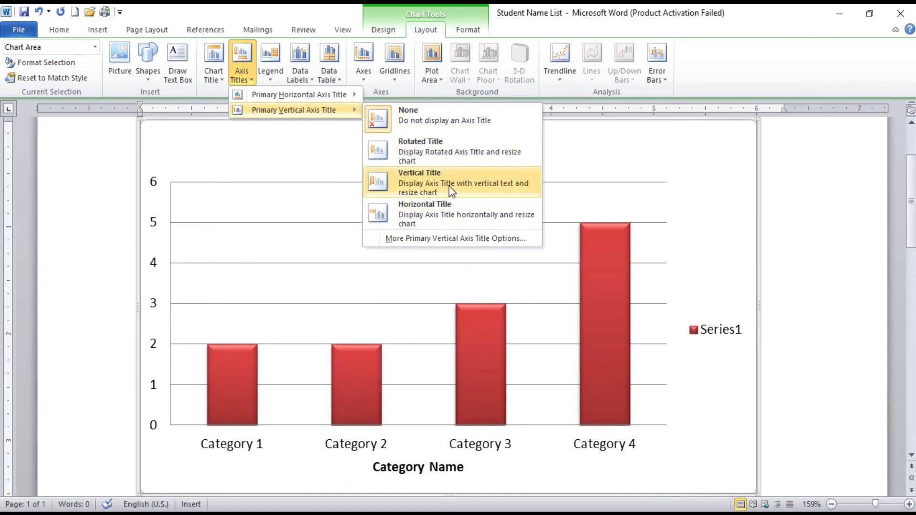
pyautogui.click(454, 213)
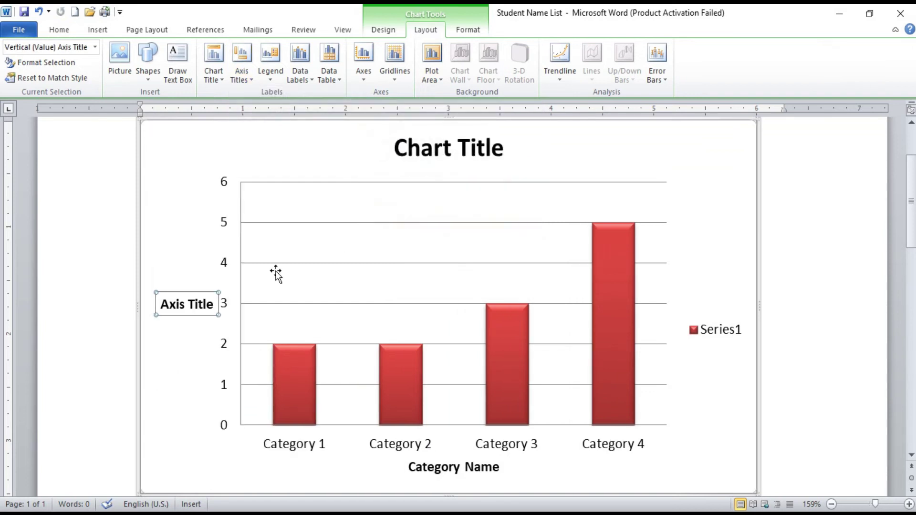
pyautogui.click(241, 66)
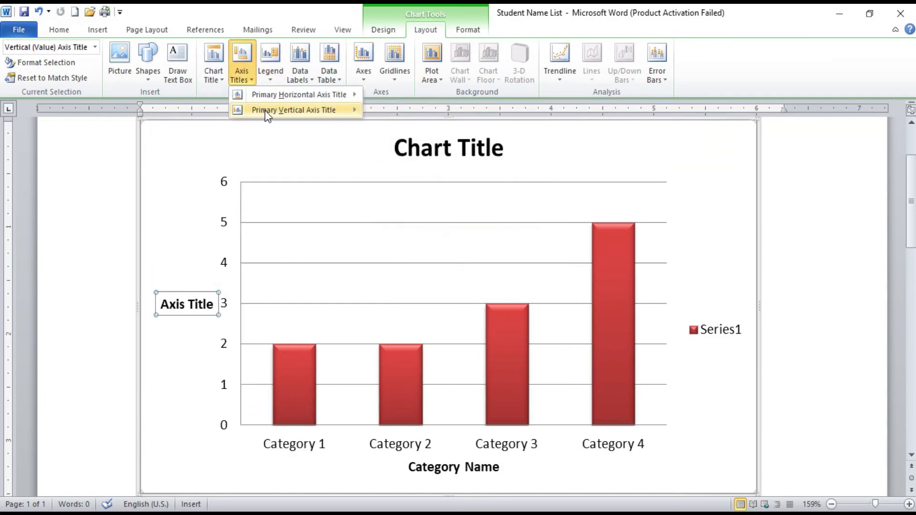
pyautogui.click(413, 187)
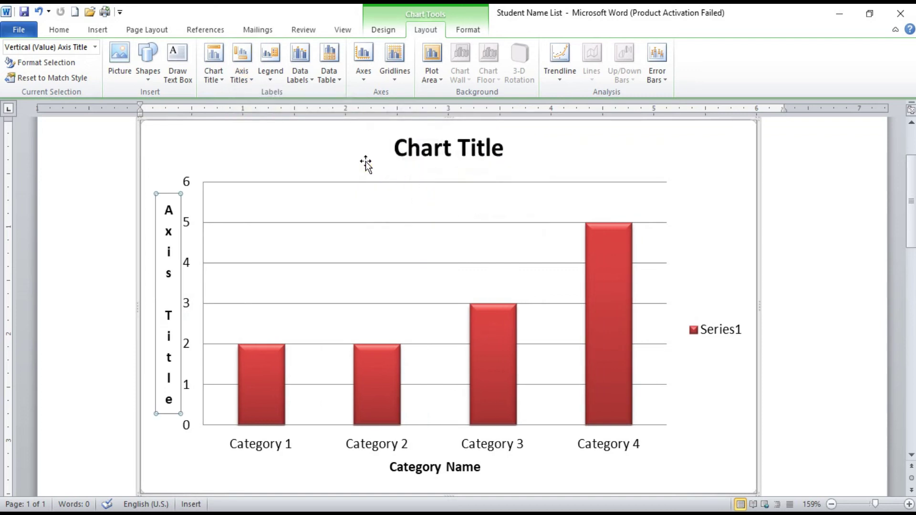
# Step: Set the primary vertical axis title to Rotated Title and change its text to "Sr.#"
pyautogui.click(242, 67)
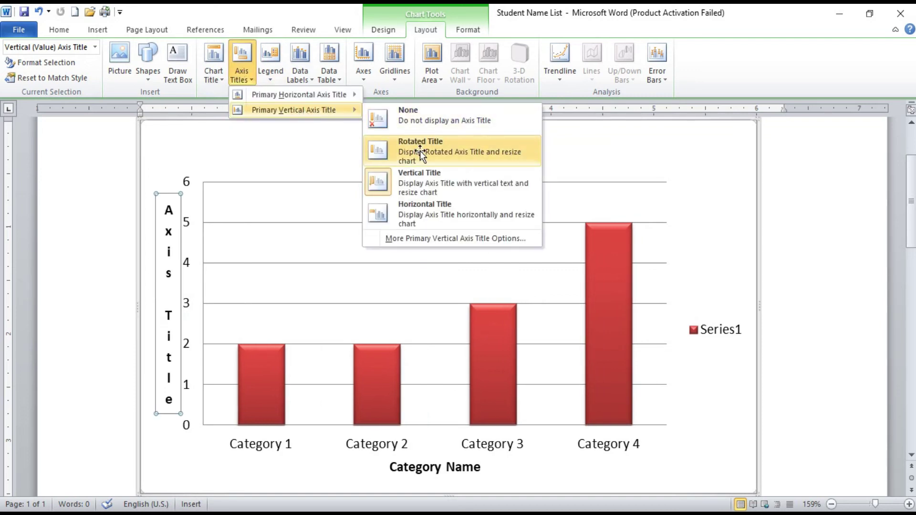
pyautogui.click(419, 150)
pyautogui.moveTo(168, 284); pyautogui.dragTo(167, 325)
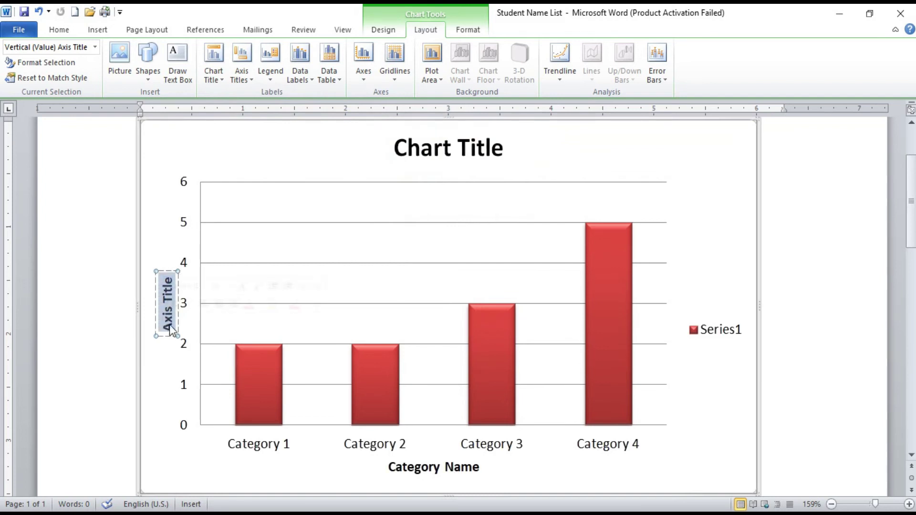
pyautogui.press('Delete')
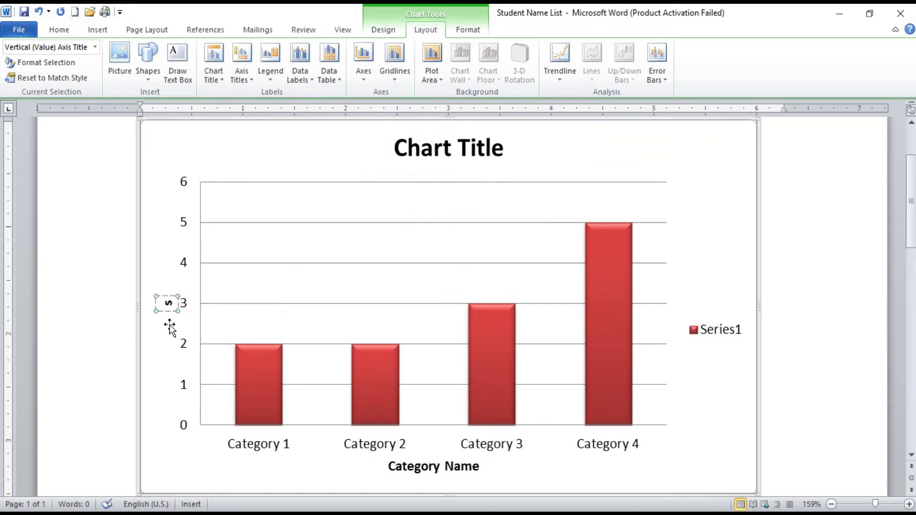
pyautogui.write('Sr.')
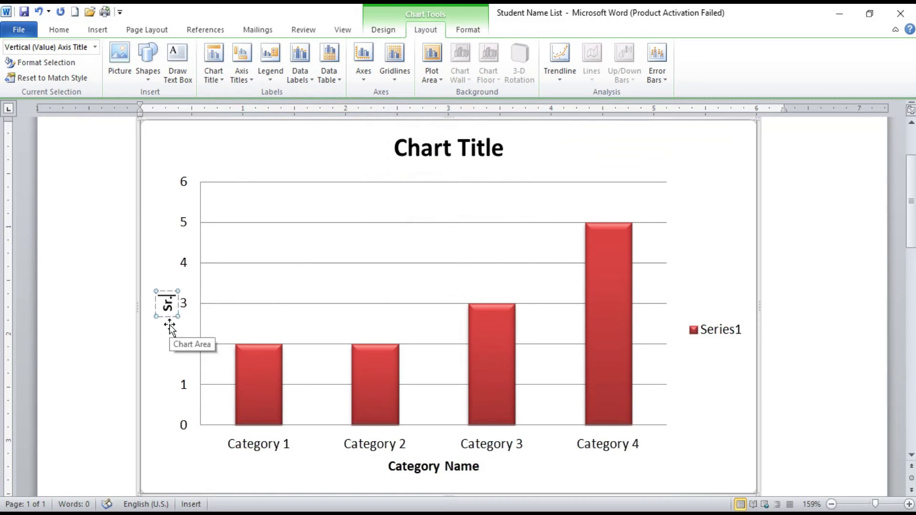
pyautogui.write('#')
pyautogui.click(719, 187)
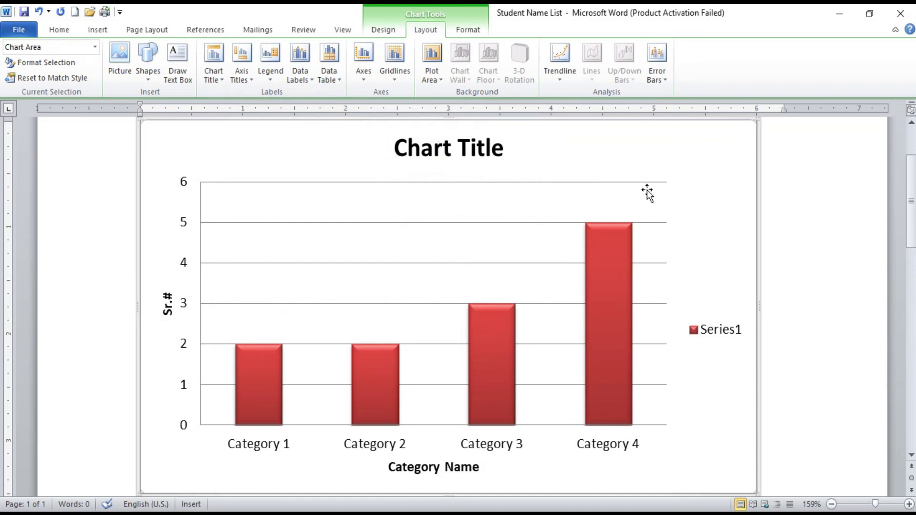
pyautogui.click(463, 152)
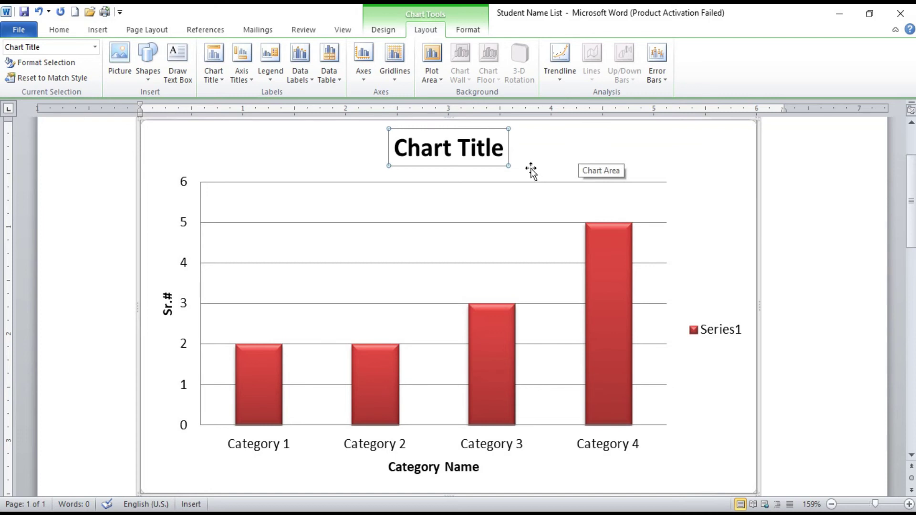
pyautogui.click(684, 137)
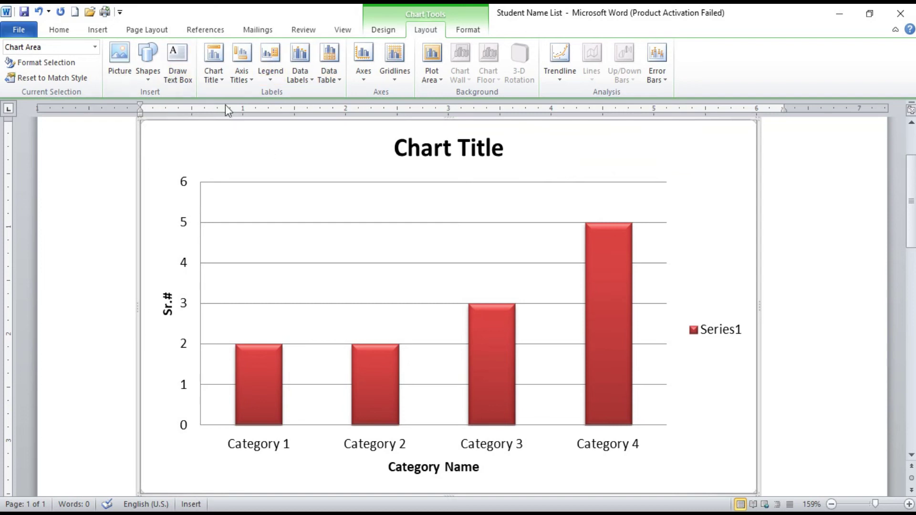
pyautogui.click(222, 80)
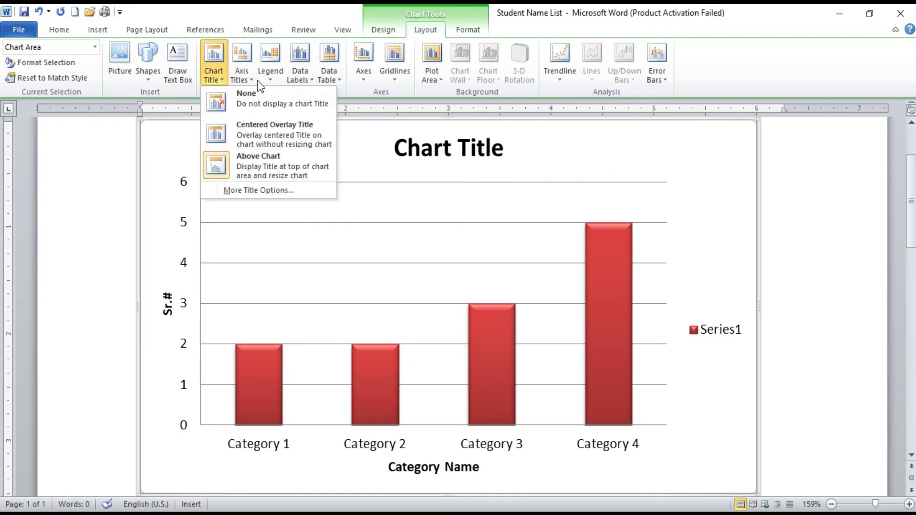
# Step: Try the chart legend at the top and at the left, and return it to the right of the chart
pyautogui.click(274, 77)
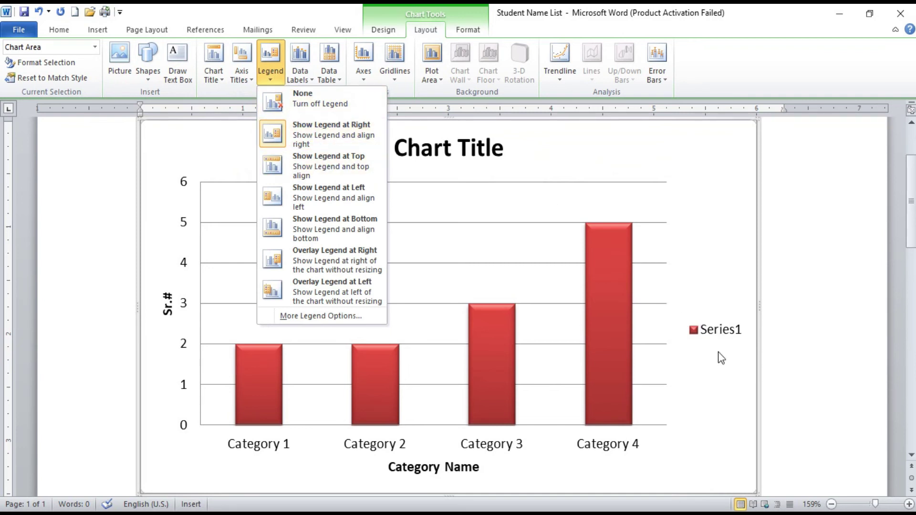
pyautogui.click(338, 171)
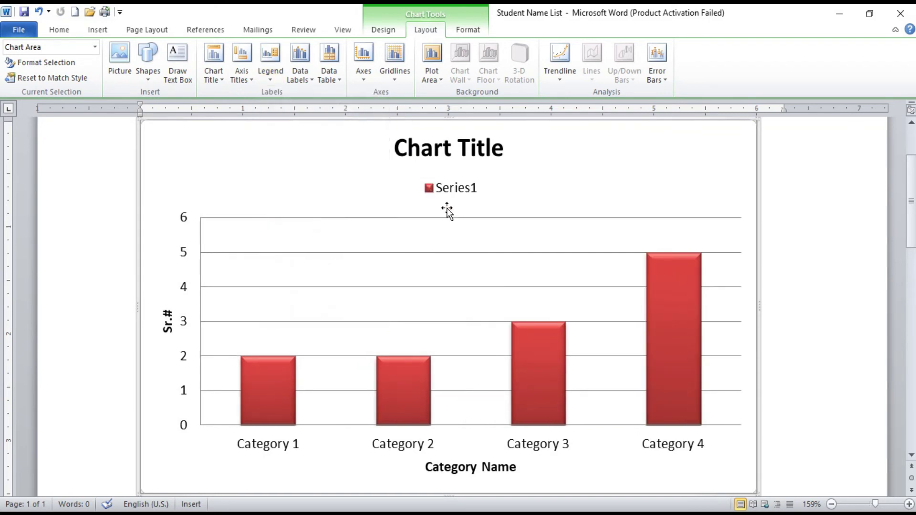
pyautogui.click(270, 70)
pyautogui.click(326, 196)
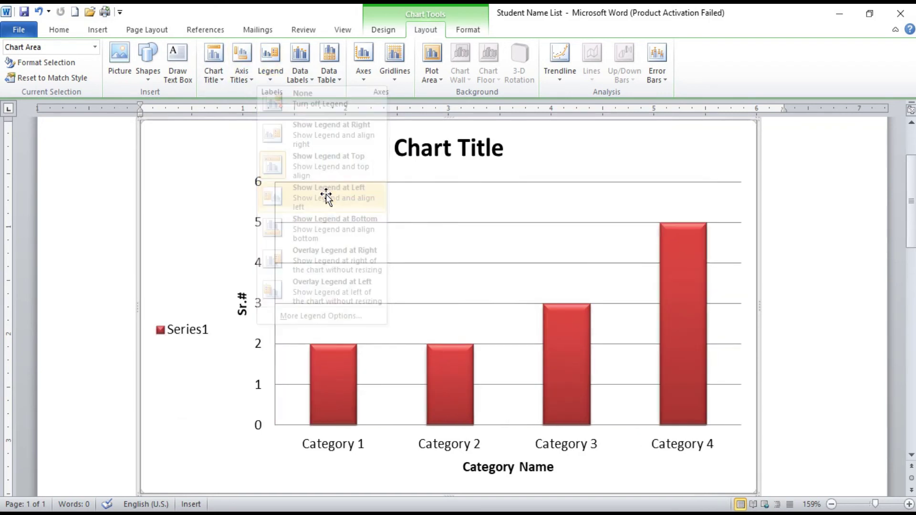
pyautogui.click(271, 72)
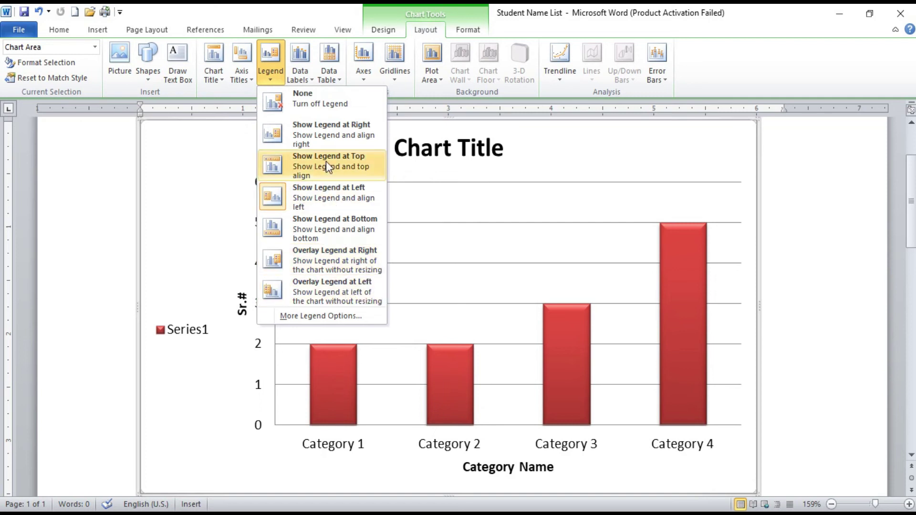
pyautogui.click(325, 139)
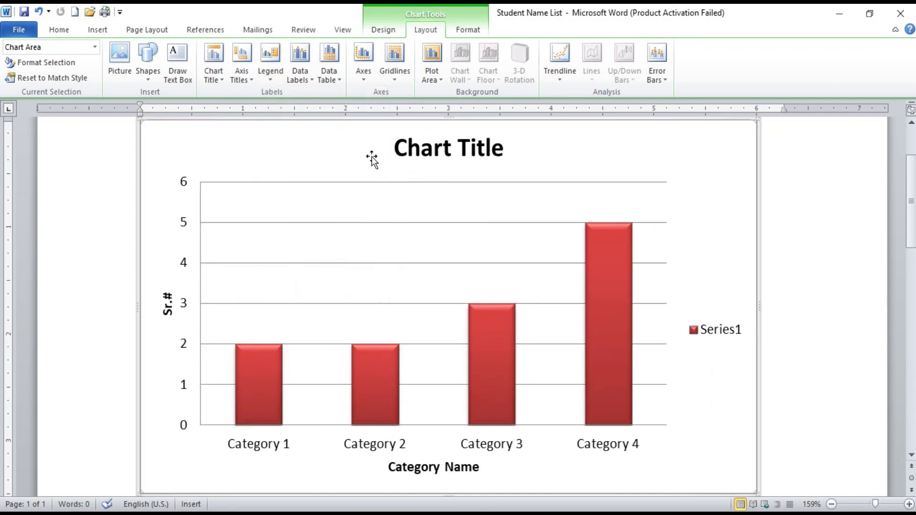
# Step: Try the Center, Inside End and Outside End positions for the chart's data labels, and turn the labels off again
pyautogui.click(302, 78)
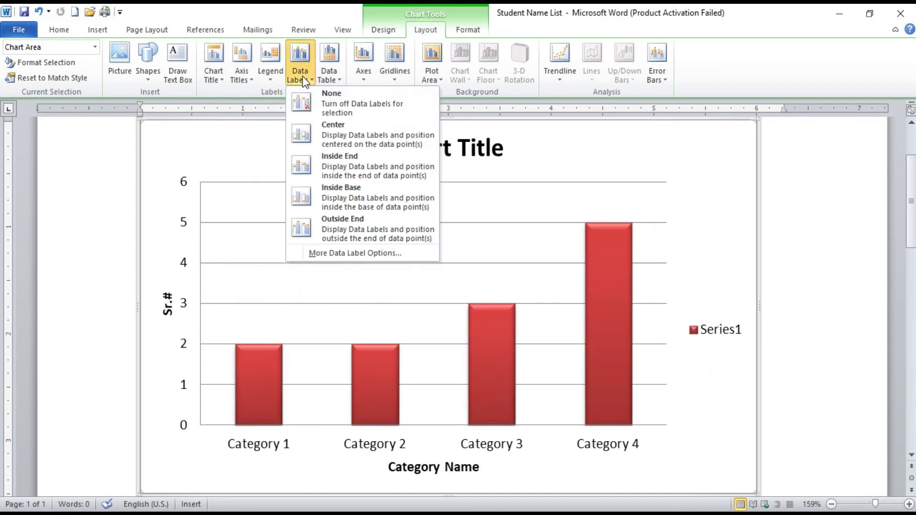
pyautogui.click(341, 132)
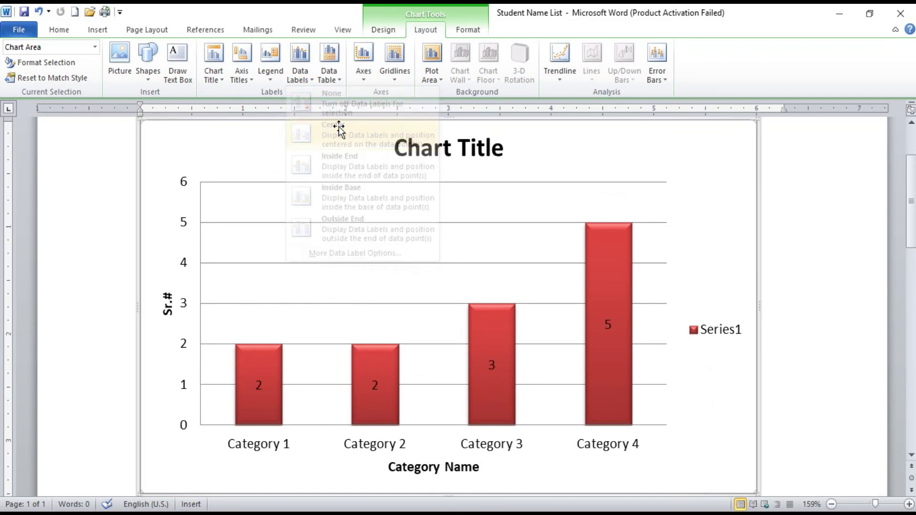
pyautogui.click(309, 80)
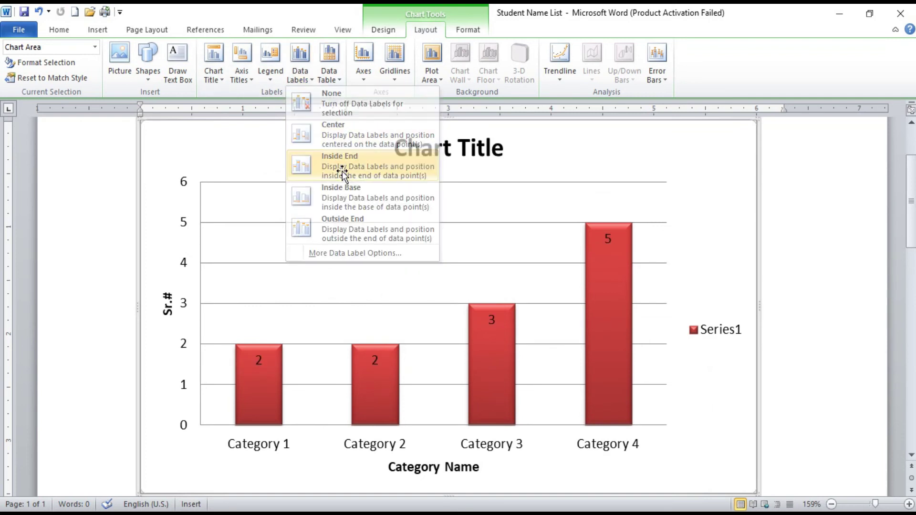
pyautogui.click(342, 171)
pyautogui.click(305, 74)
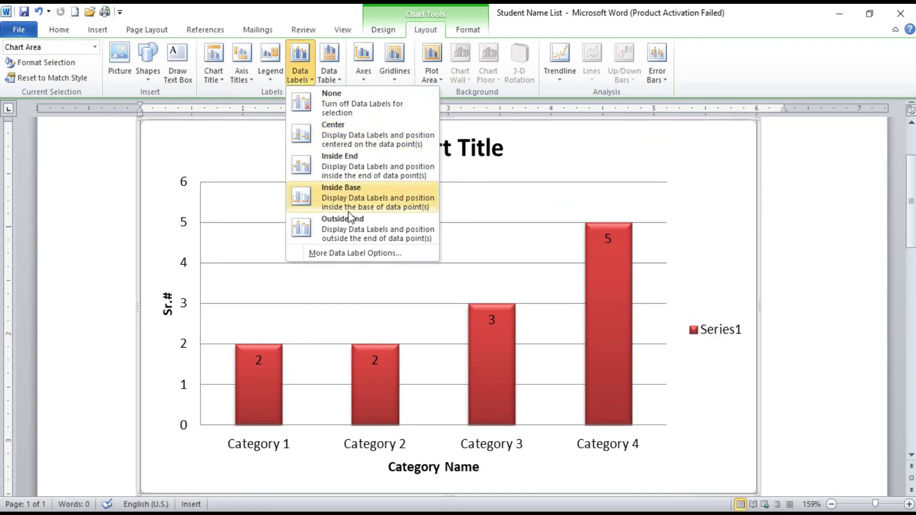
pyautogui.click(364, 230)
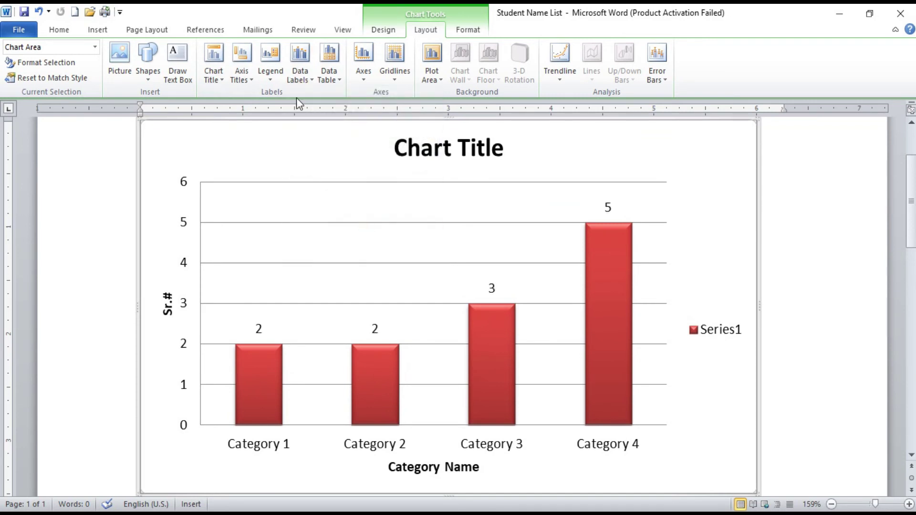
pyautogui.click(300, 81)
pyautogui.click(325, 102)
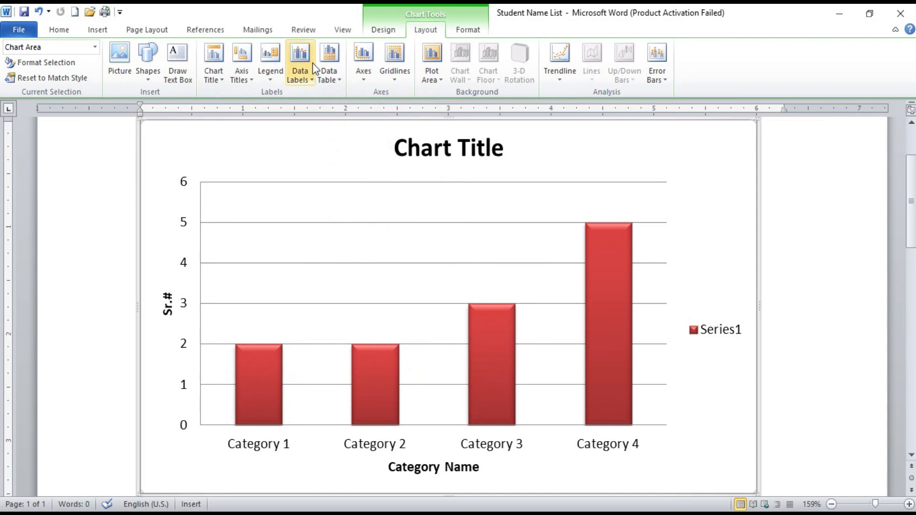
# Step: Show a data table without legend keys below the chart, and remove it again
pyautogui.click(334, 79)
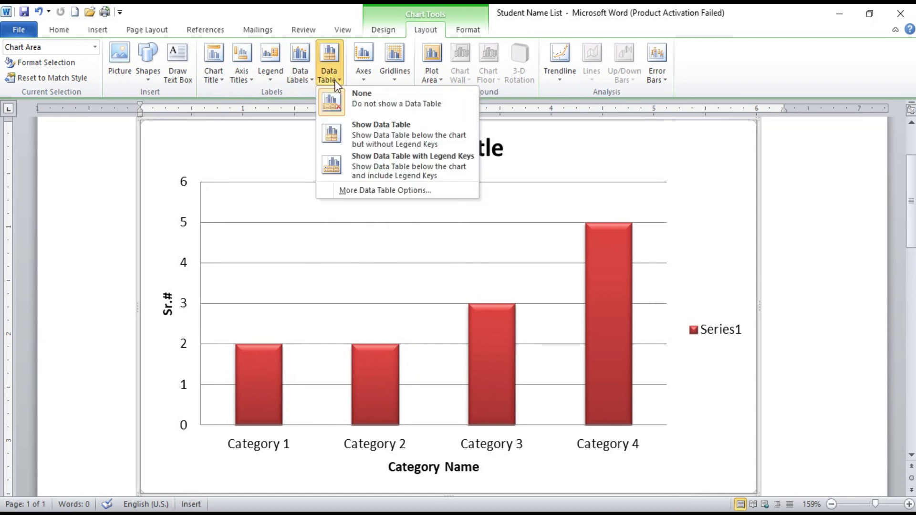
pyautogui.click(364, 147)
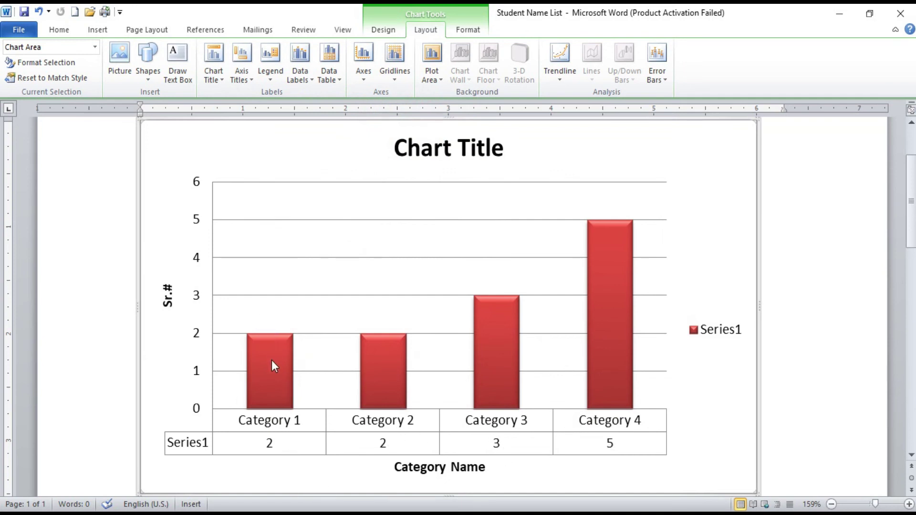
pyautogui.moveTo(272, 361)
pyautogui.moveTo(495, 319)
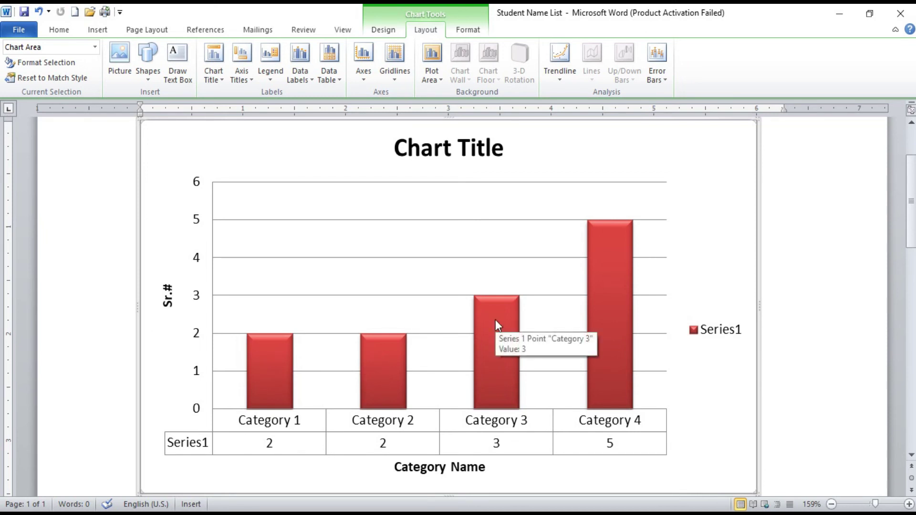
pyautogui.moveTo(612, 245)
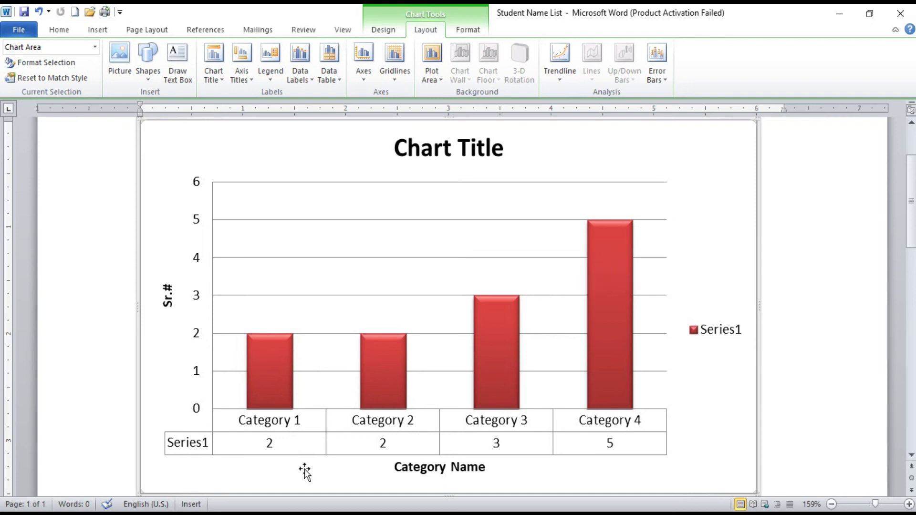
pyautogui.click(332, 82)
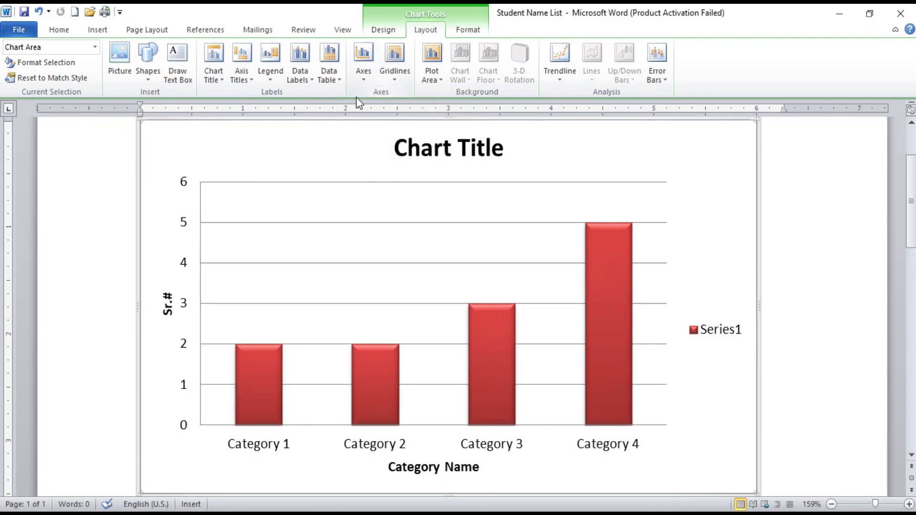
# Step: Apply the light aqua gradient shape style to the whole chart area
pyautogui.click(479, 32)
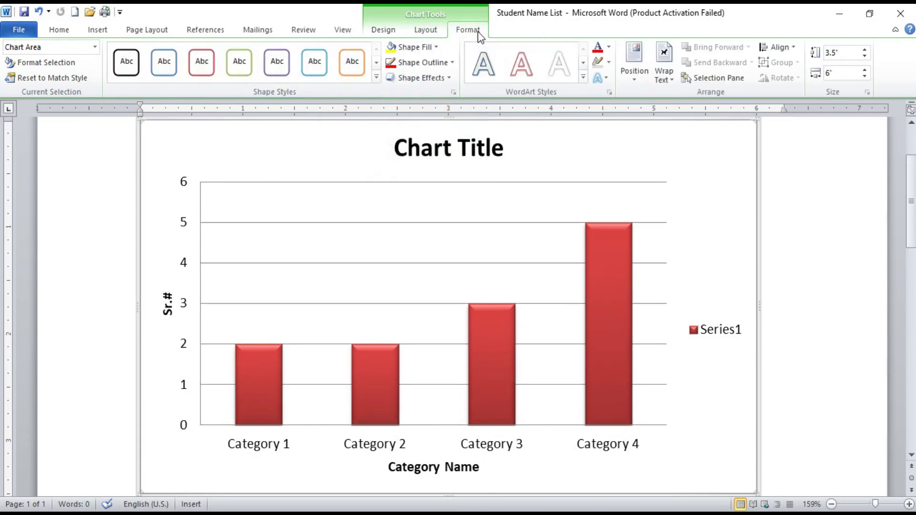
pyautogui.click(376, 77)
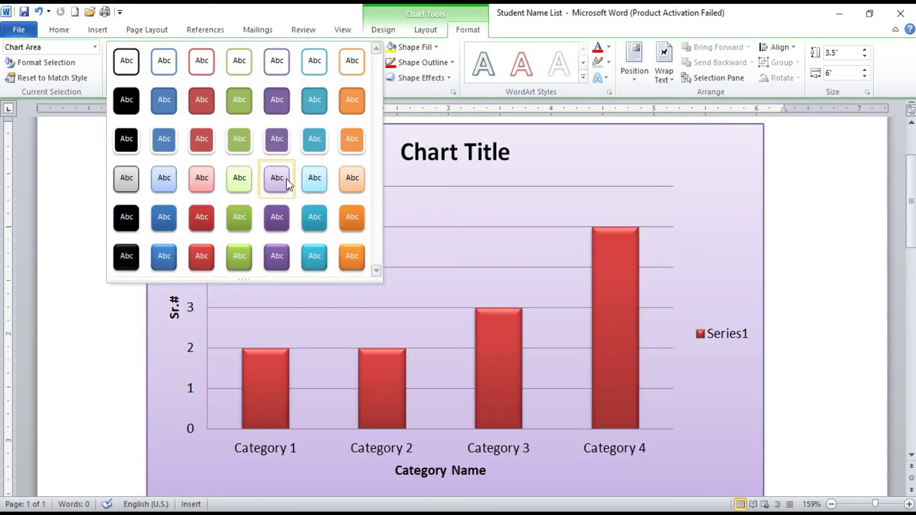
pyautogui.click(318, 187)
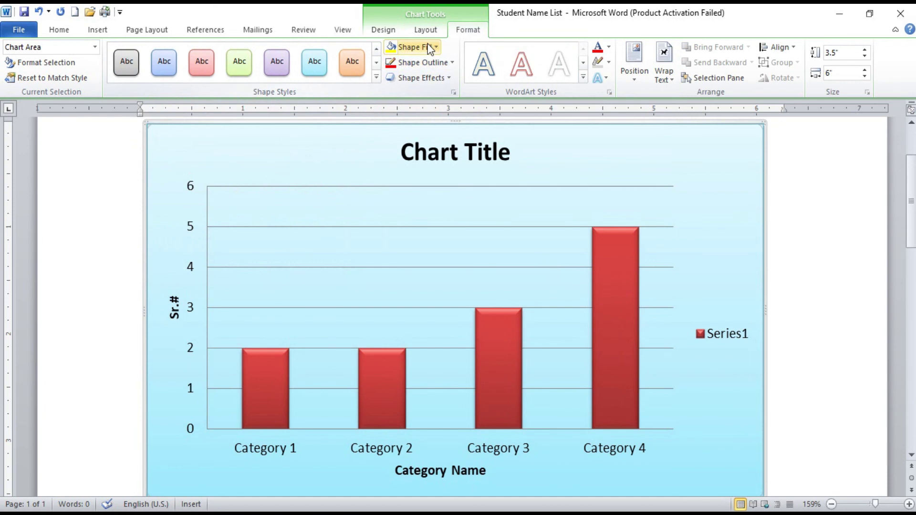
pyautogui.click(431, 48)
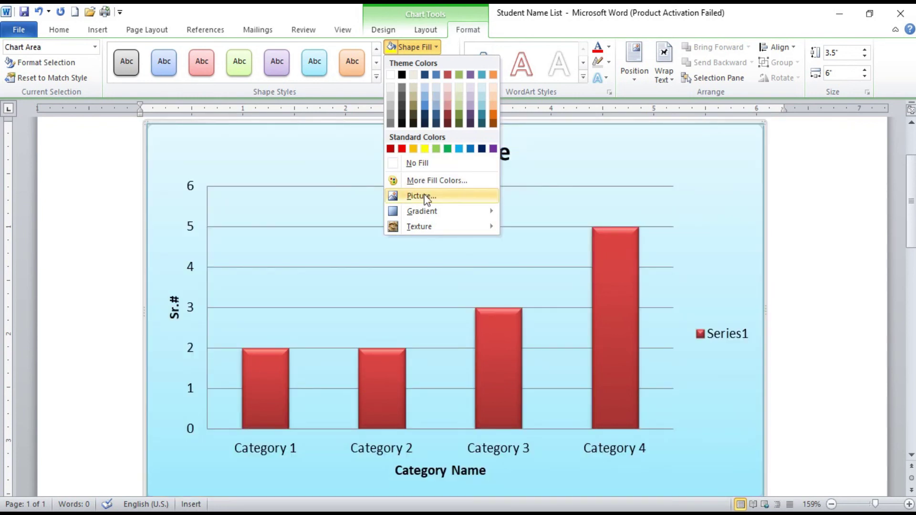
pyautogui.click(426, 197)
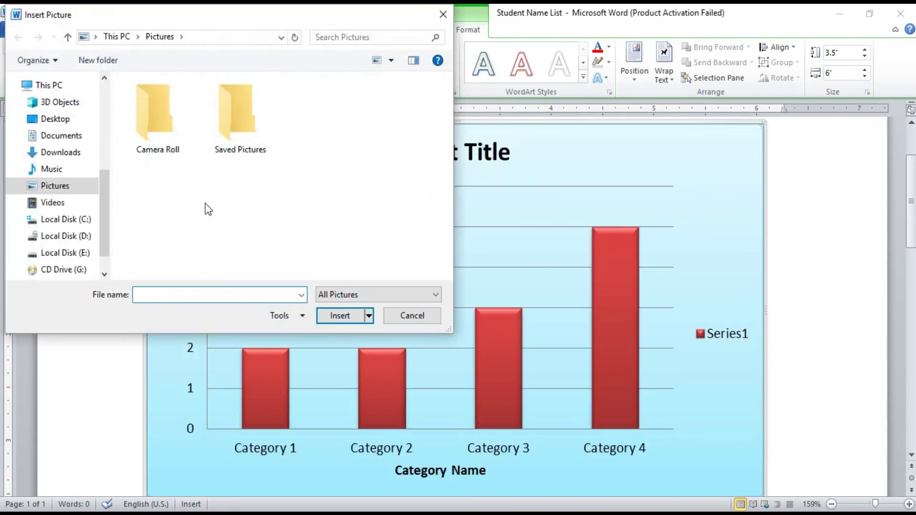
pyautogui.click(70, 237)
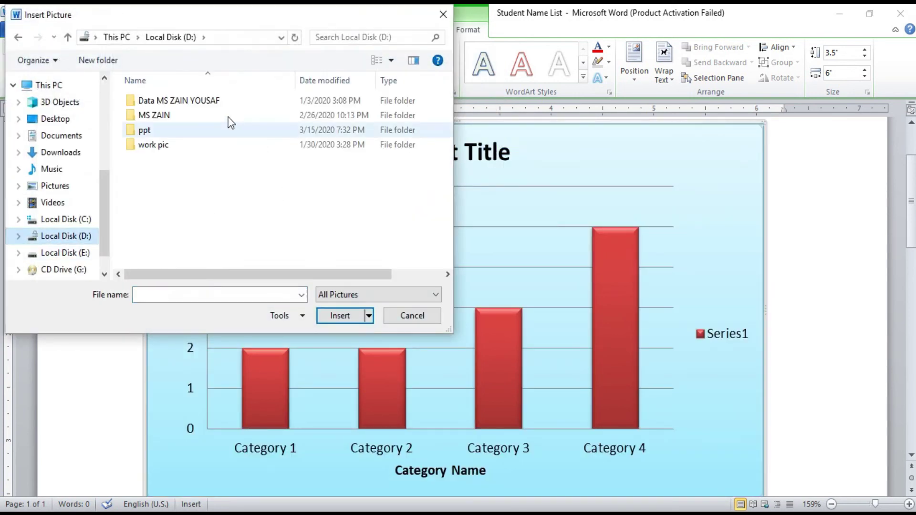
pyautogui.click(442, 15)
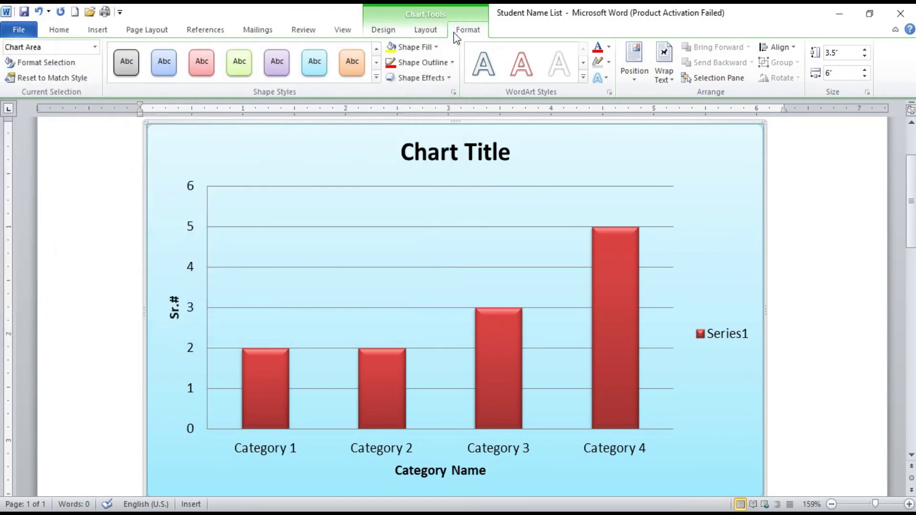
# Step: Customize the chart area's gradient fill by placing its middle stop at 48% and coloring it red
pyautogui.click(434, 49)
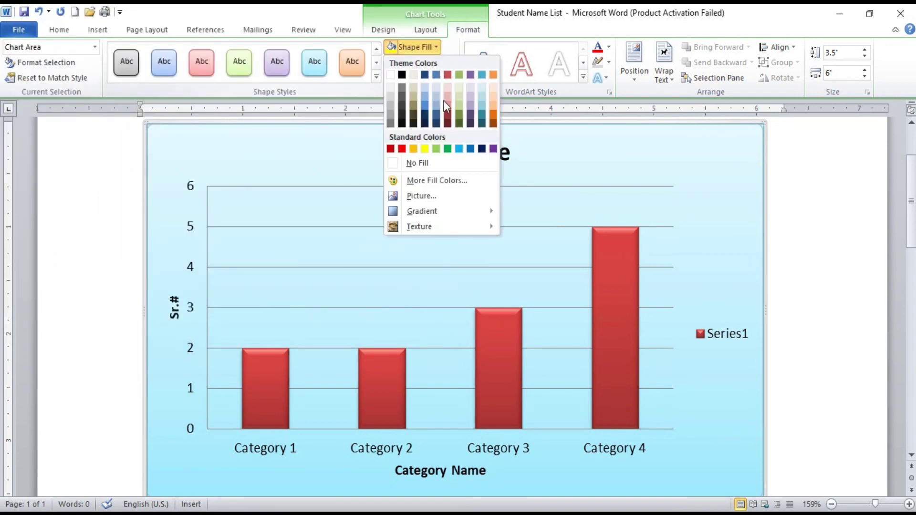
pyautogui.moveTo(446, 216)
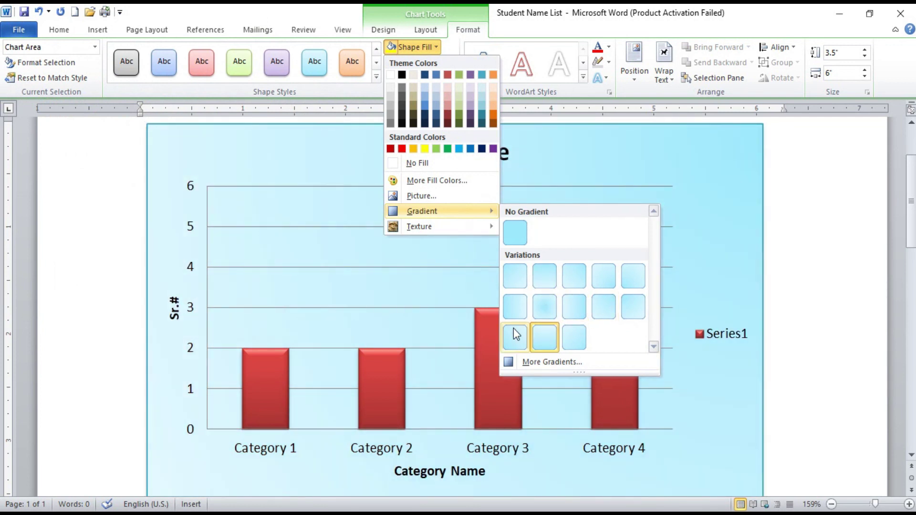
pyautogui.click(531, 362)
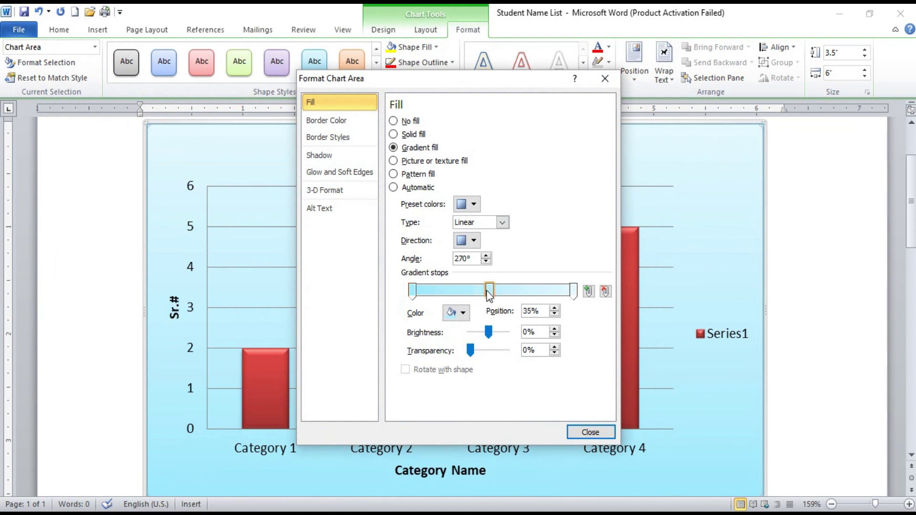
pyautogui.click(463, 314)
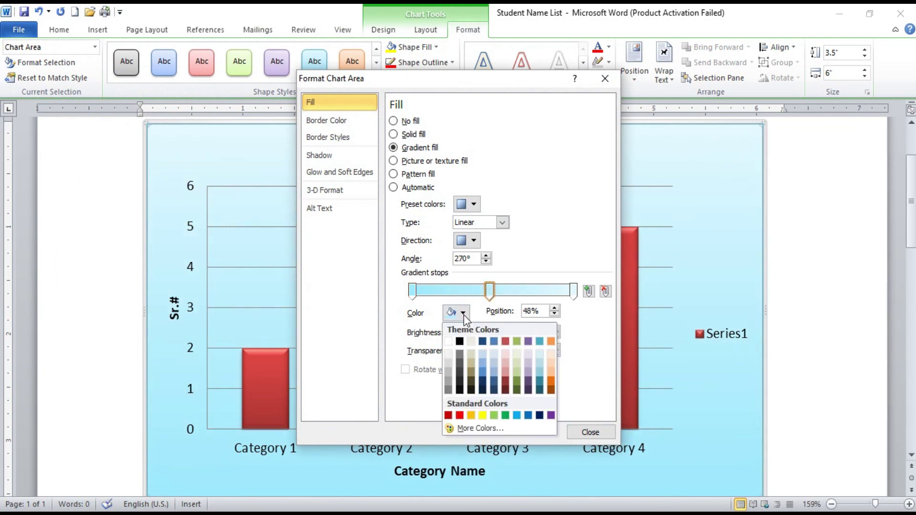
pyautogui.click(460, 415)
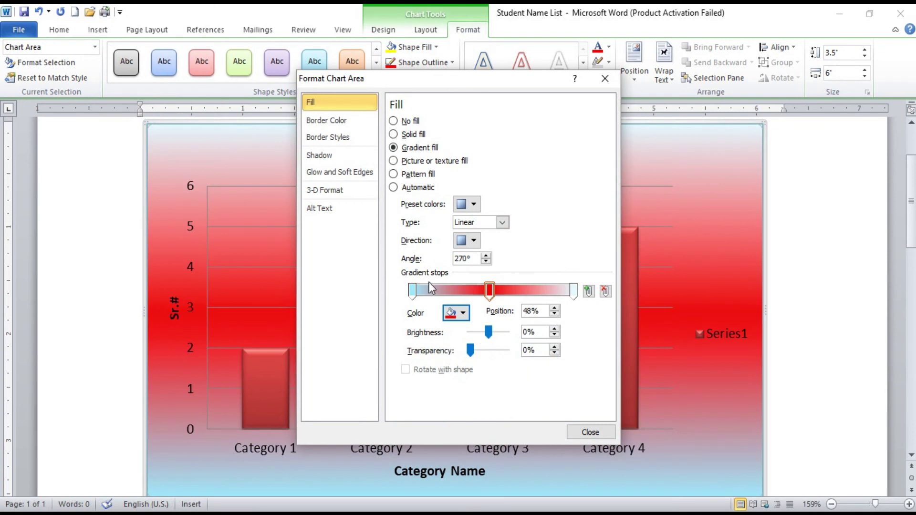
# Step: Color the chart area gradient's stop at 100% dark blue and close the fill settings
pyautogui.click(572, 291)
pyautogui.click(462, 313)
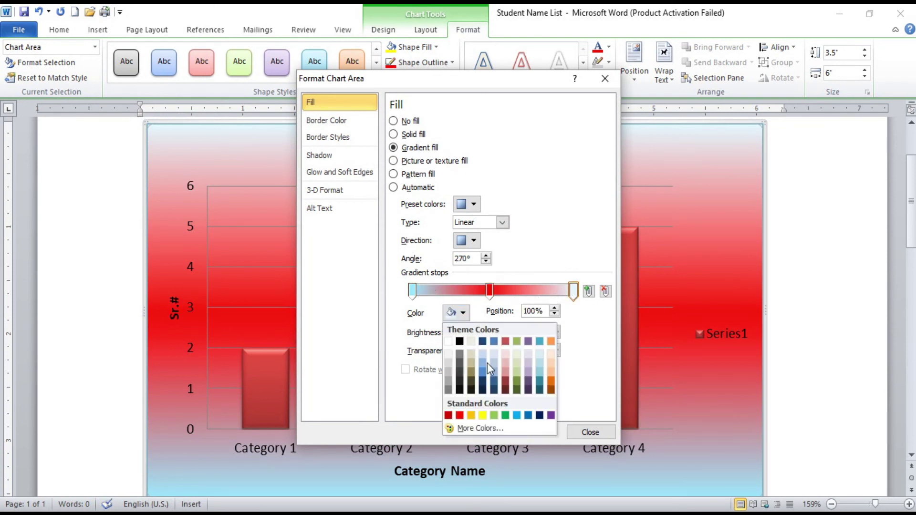
pyautogui.click(539, 415)
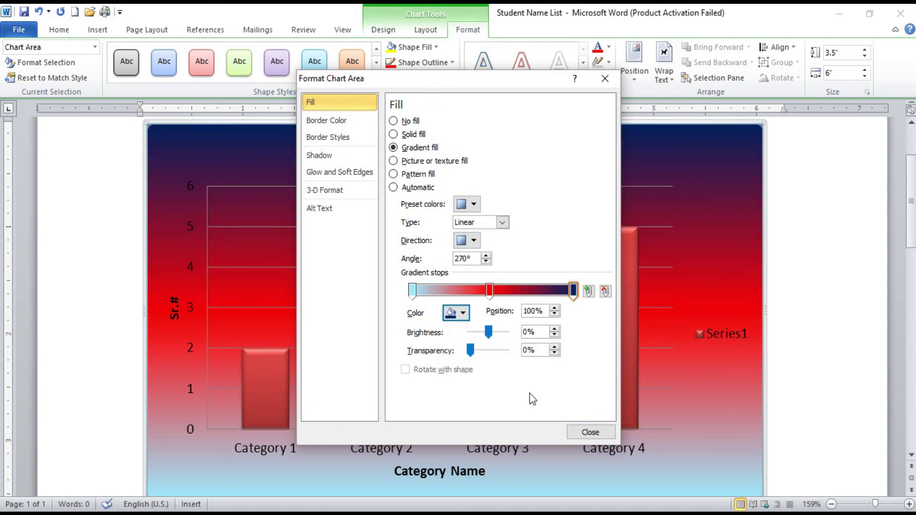
pyautogui.click(575, 433)
pyautogui.scroll(-3, 653, 289)
pyautogui.scroll(3, 653, 289)
# Step: Fill the chart area with the mottled pale blue and pink texture and set its outline to dark blue
pyautogui.click(412, 47)
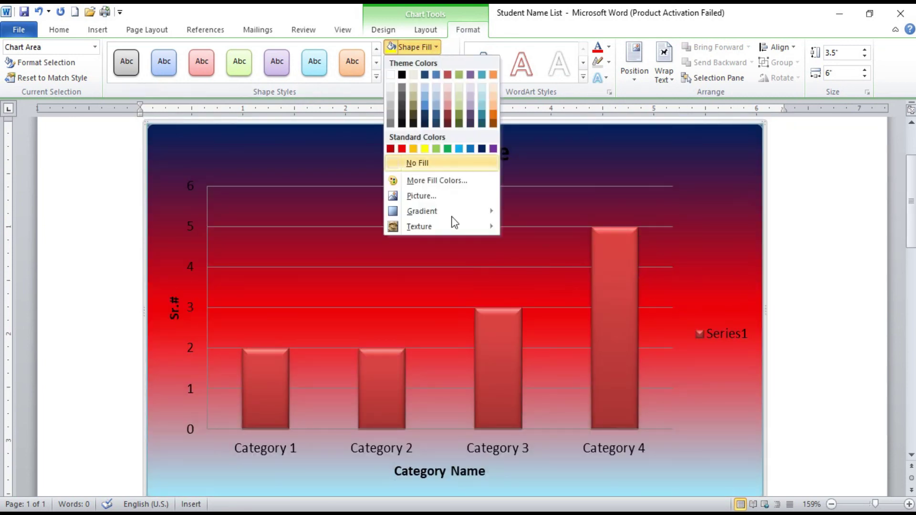
pyautogui.moveTo(463, 232)
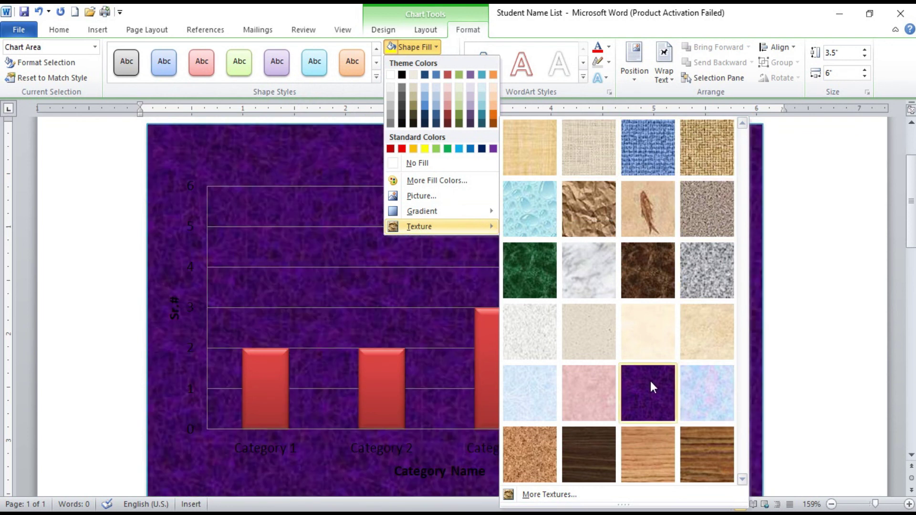
pyautogui.click(689, 381)
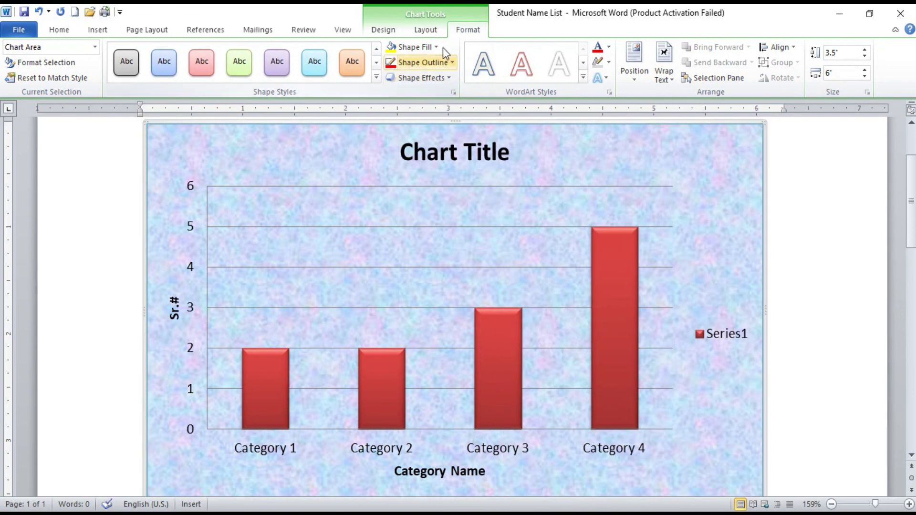
pyautogui.click(439, 64)
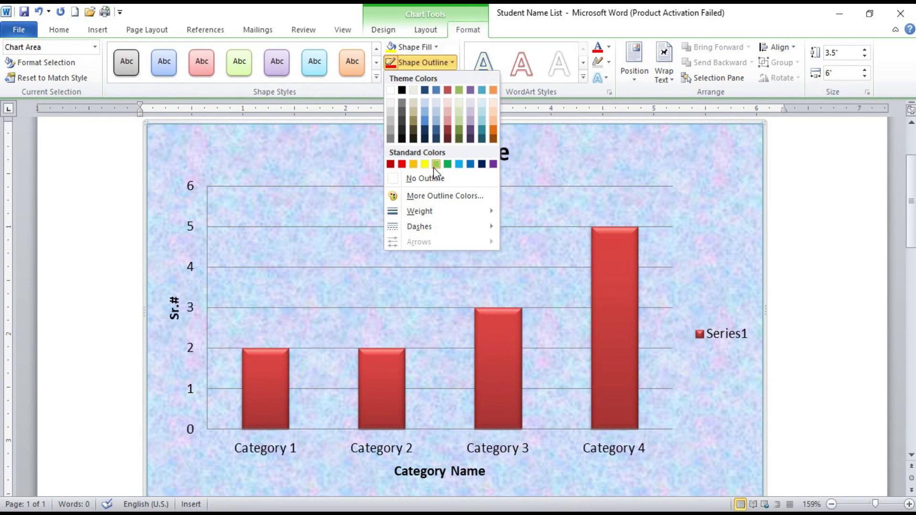
pyautogui.click(482, 164)
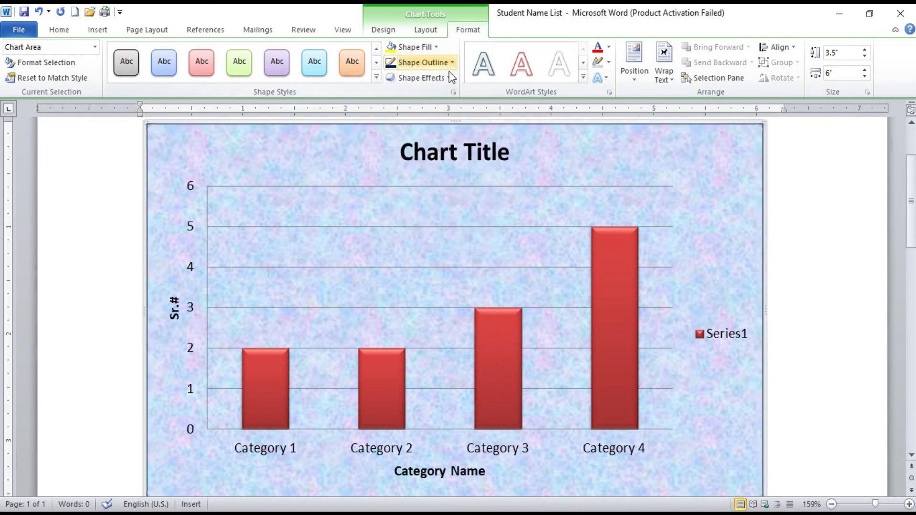
# Step: Add the largest aqua glow variation around the chart area
pyautogui.click(447, 75)
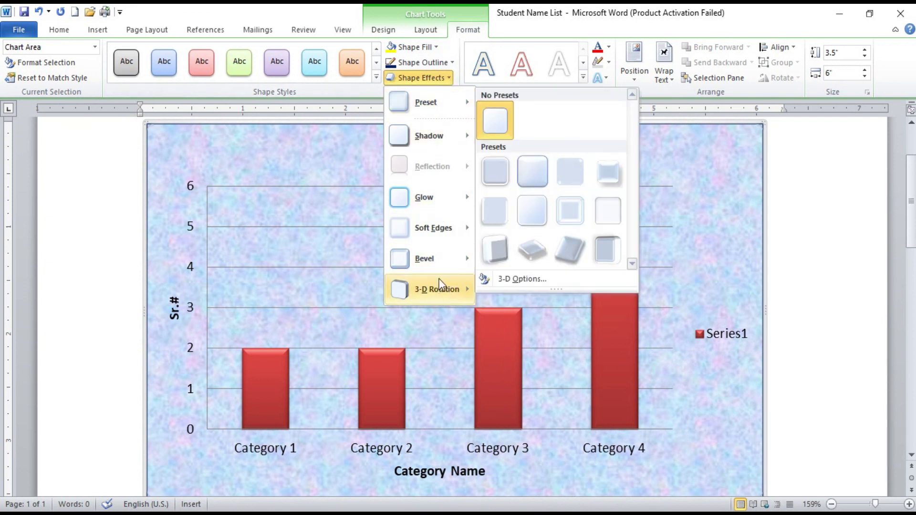
pyautogui.moveTo(433, 196)
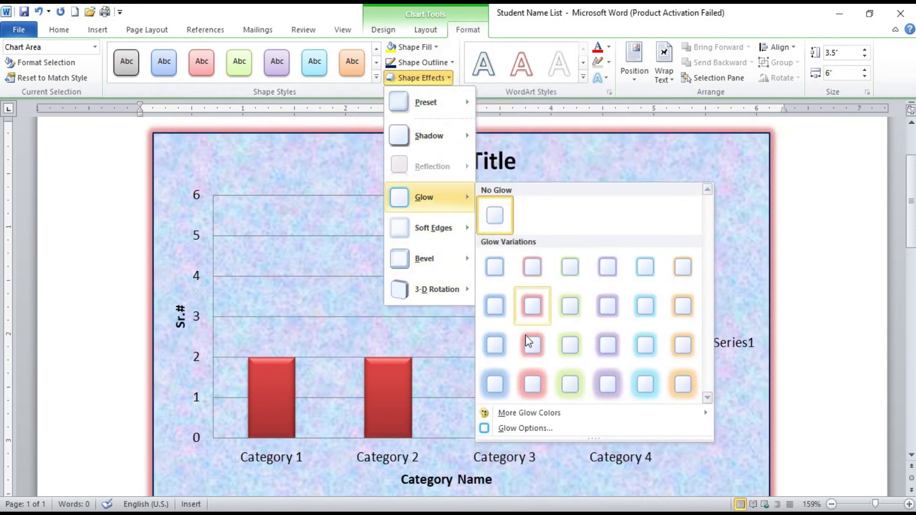
pyautogui.click(653, 378)
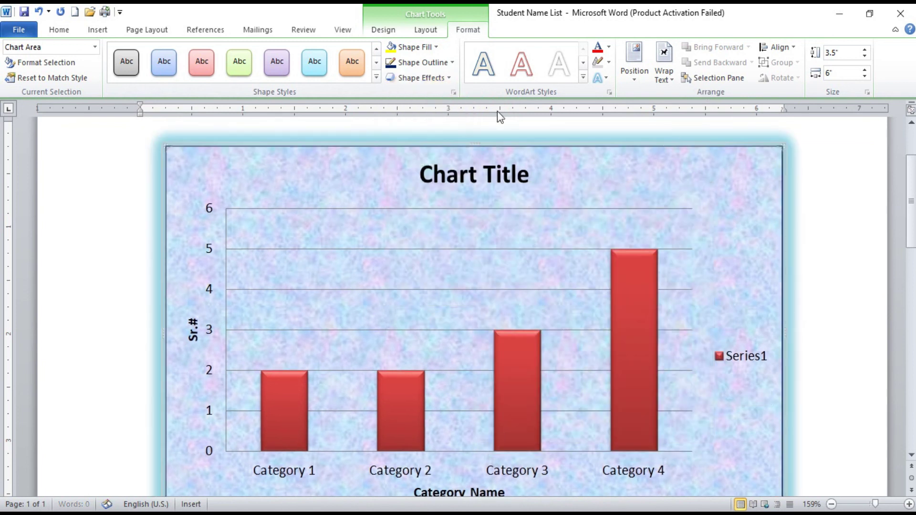
# Step: Try a parallel 3-D rotation preset on the chart area and check the whole chart
pyautogui.click(442, 74)
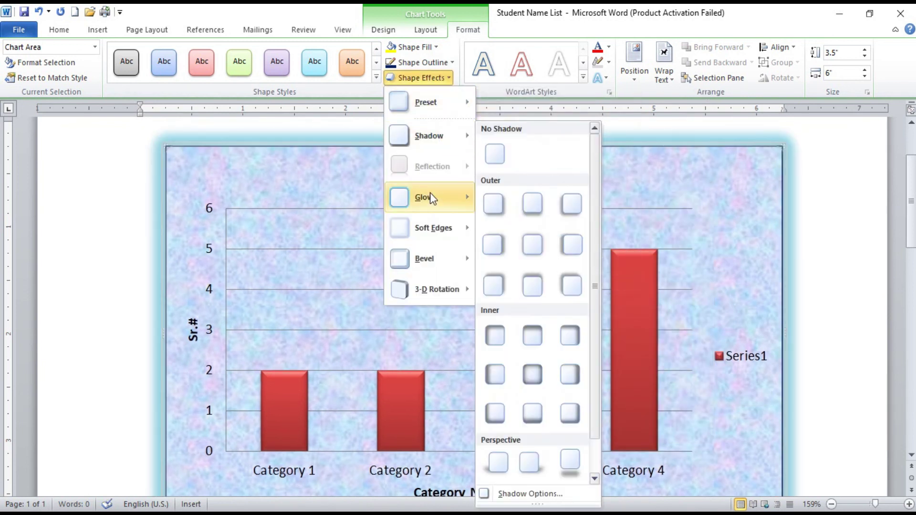
pyautogui.moveTo(430, 195)
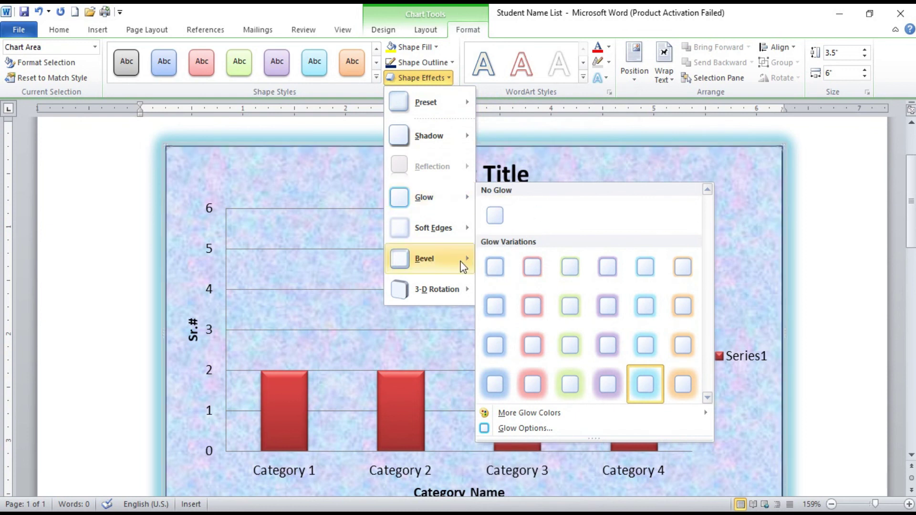
pyautogui.moveTo(444, 291)
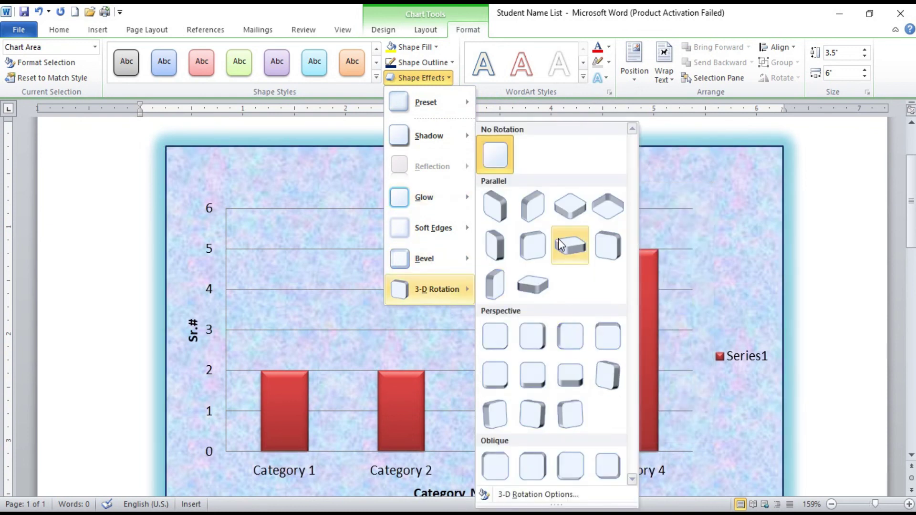
pyautogui.click(600, 263)
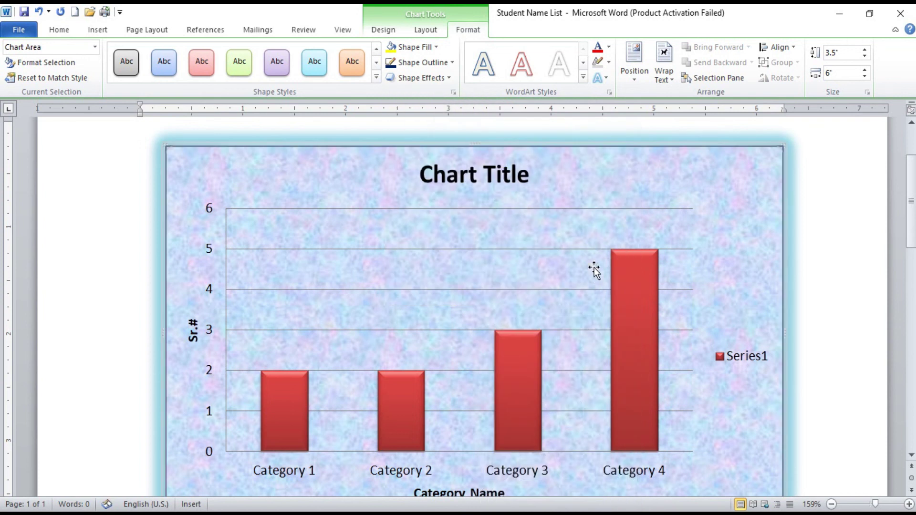
pyautogui.scroll(-3, 595, 266)
pyautogui.scroll(5, 595, 253)
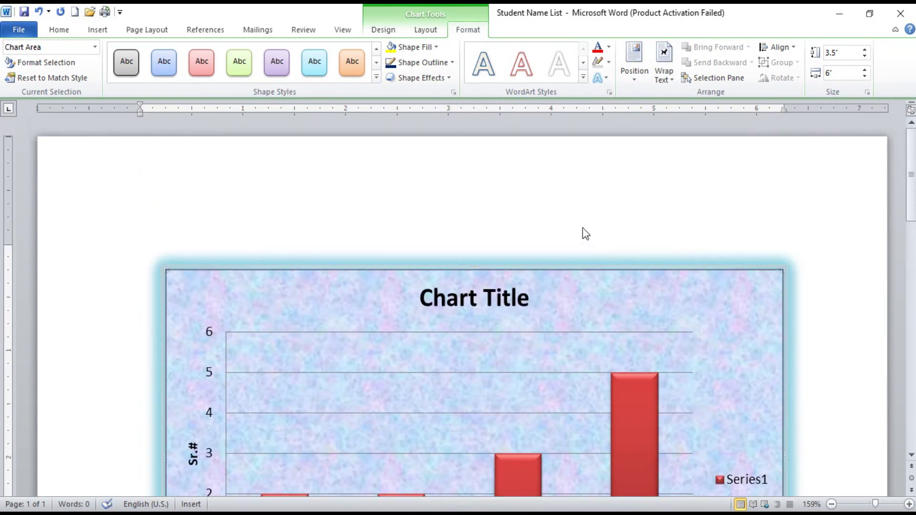
pyautogui.scroll(-2, 582, 228)
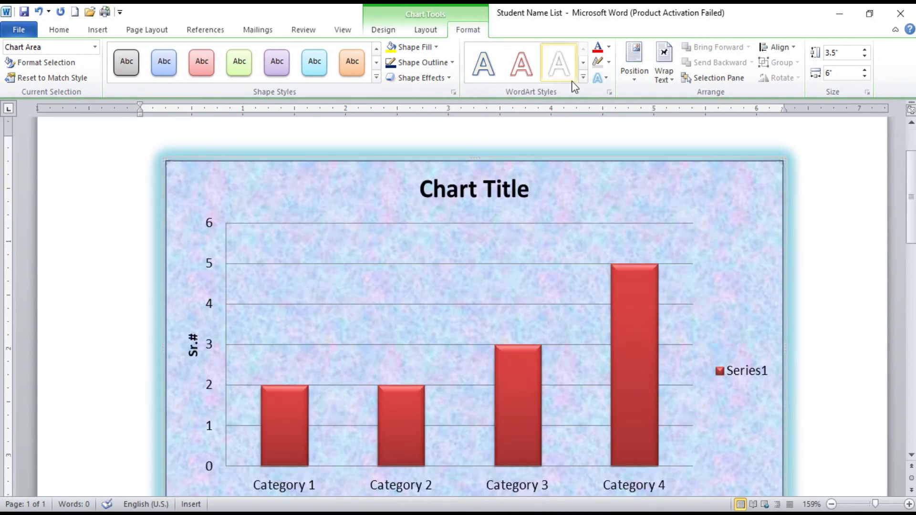
# Step: Apply the black-filled WordArt style from the fourth row of the gallery to all the chart's text
pyautogui.click(583, 77)
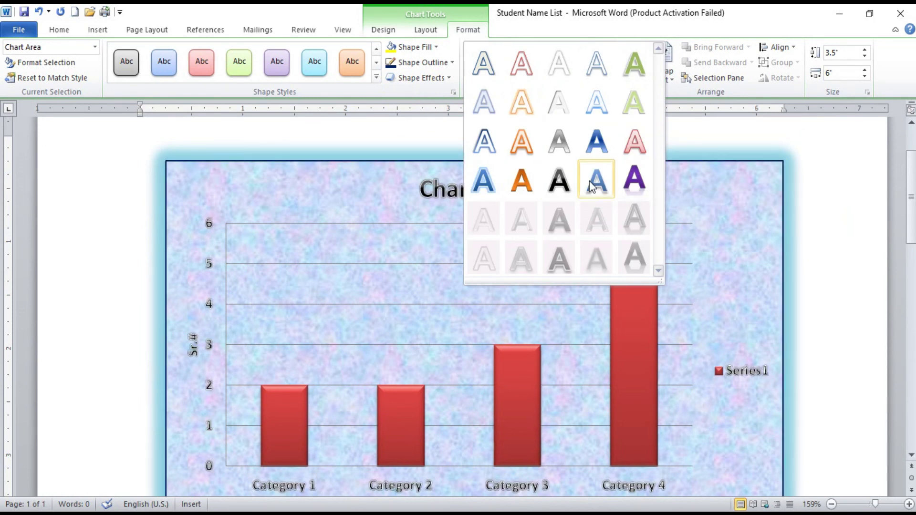
pyautogui.click(558, 187)
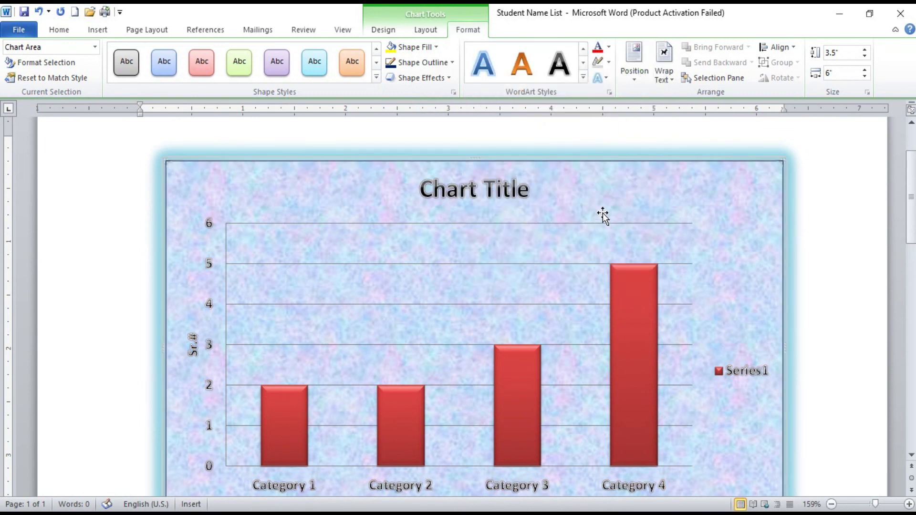
pyautogui.scroll(-2, 604, 210)
pyautogui.scroll(2, 607, 242)
pyautogui.click(609, 47)
pyautogui.click(609, 49)
pyautogui.click(610, 63)
pyautogui.click(611, 64)
pyautogui.click(605, 79)
pyautogui.moveTo(609, 157)
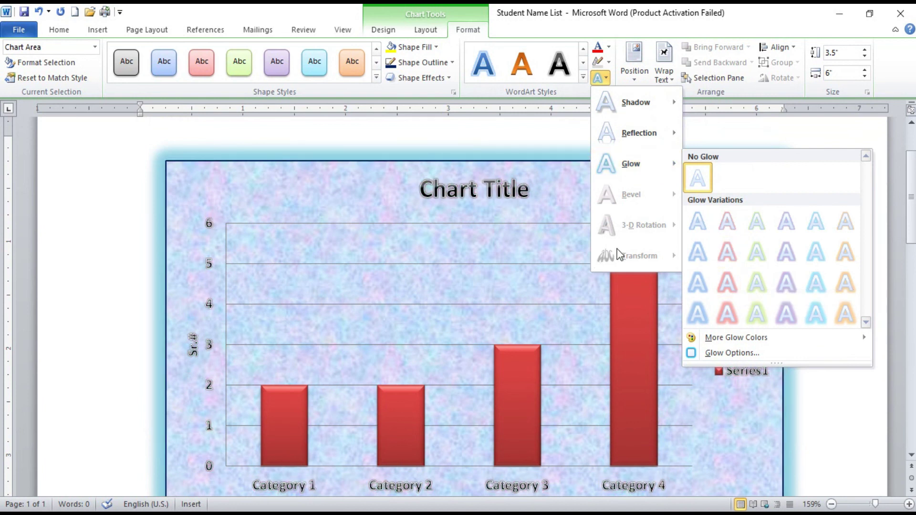
pyautogui.click(745, 251)
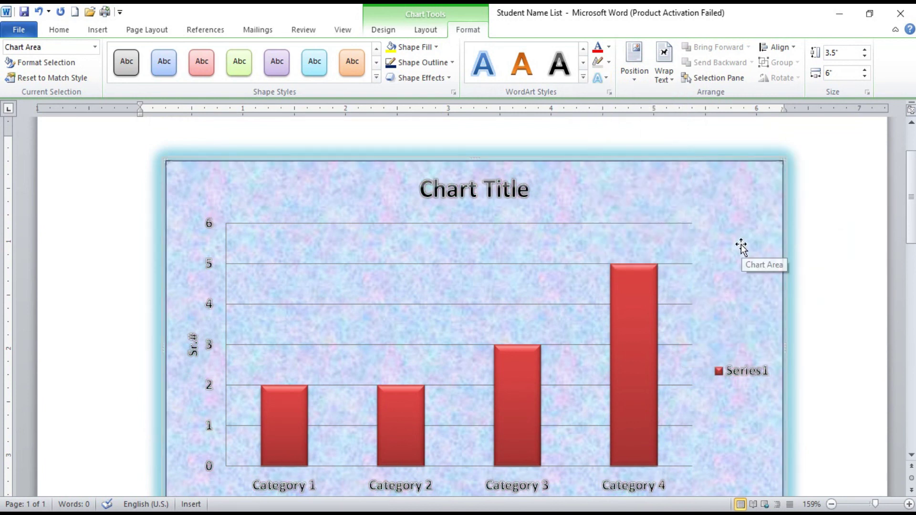
# Step: Bring up the commands for inserting objects, including charts, and minimize the document window to the desktop
pyautogui.click(96, 31)
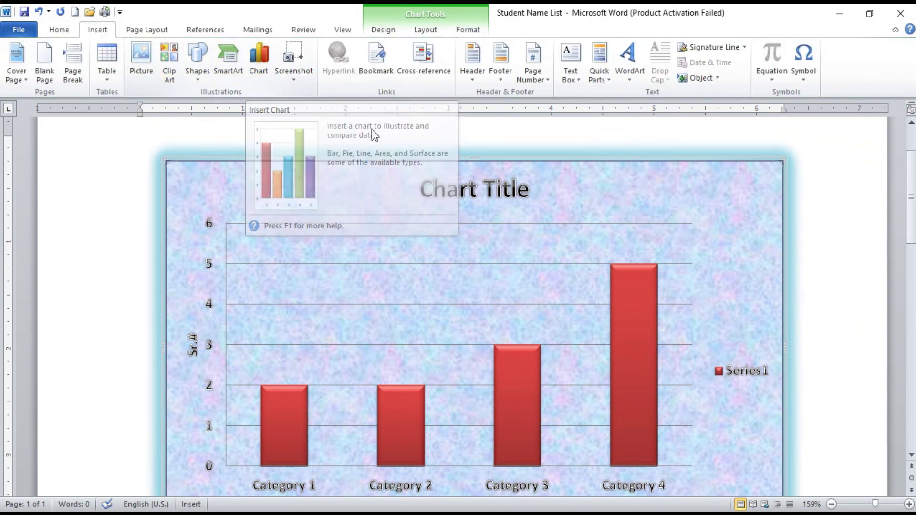
pyautogui.click(838, 11)
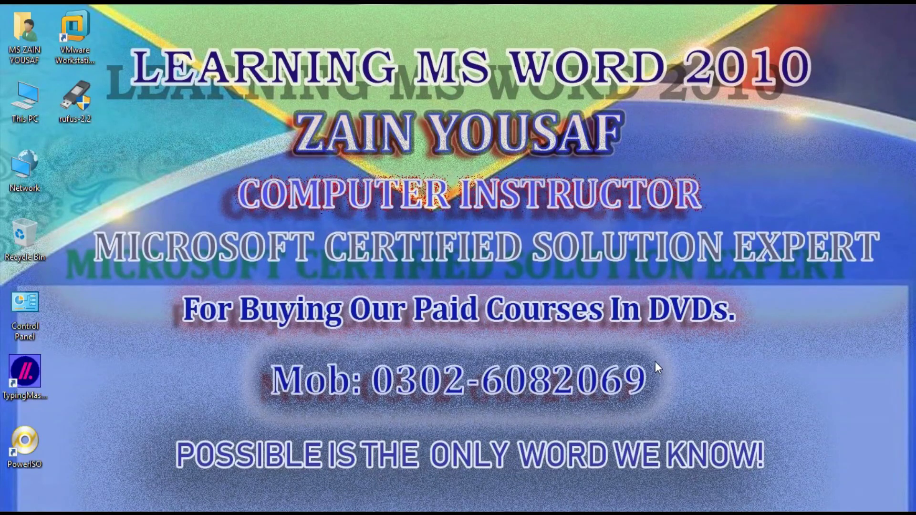